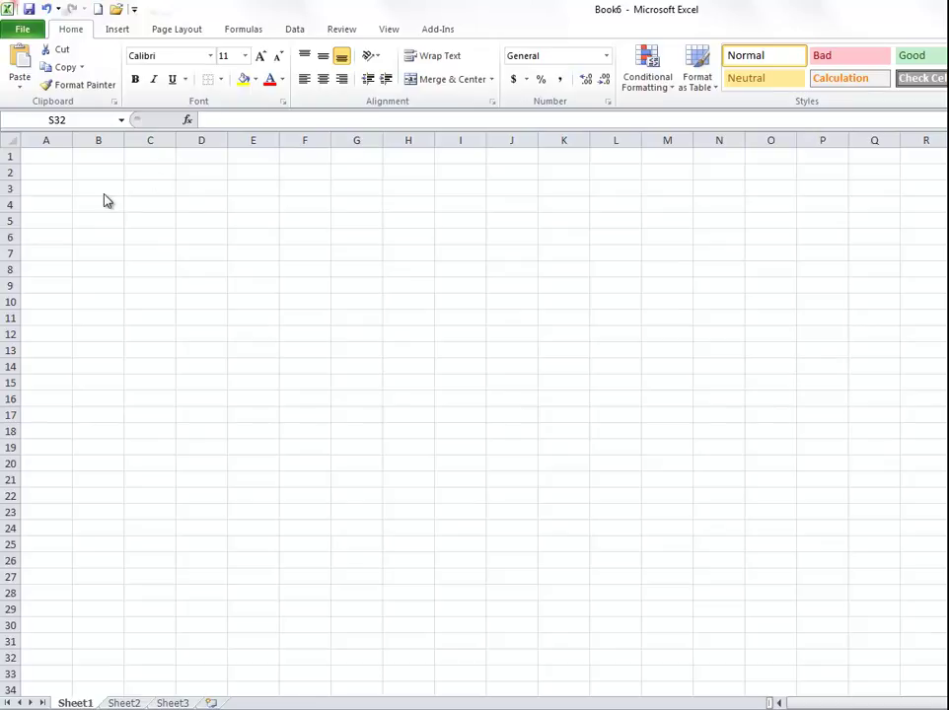
Step: Rename the Sheet1 tab to 'Example', correcting a typo in the name
double_click(75, 703)
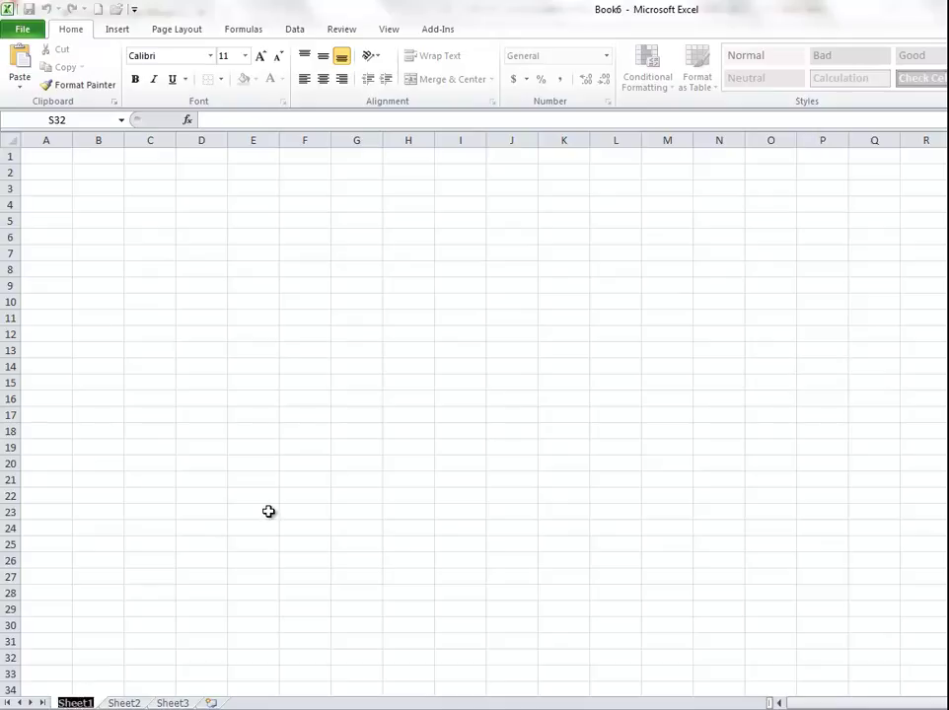
text(Exasmple)
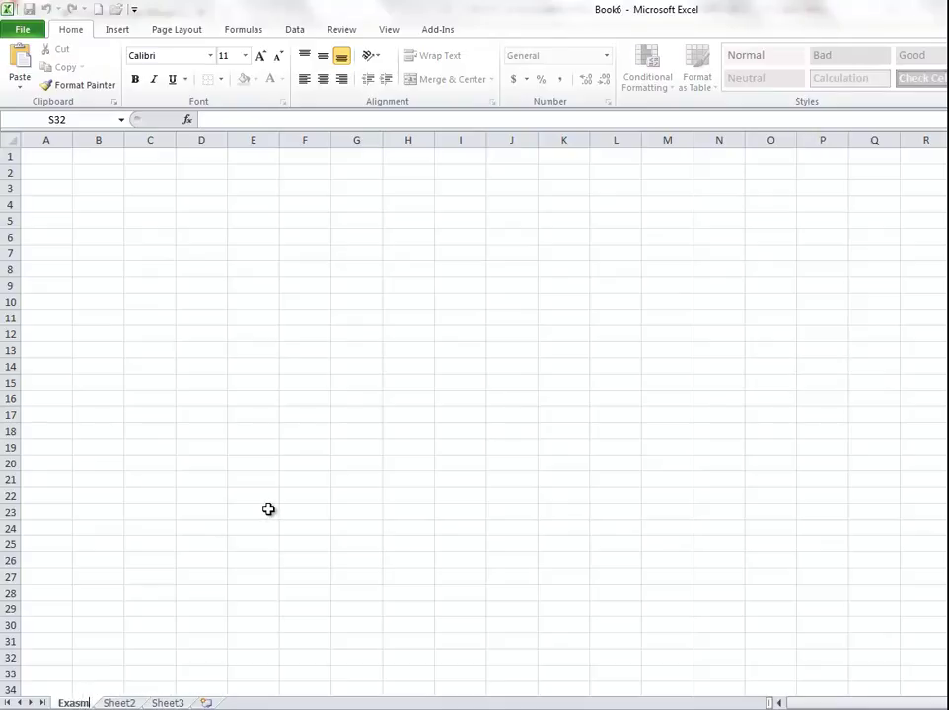
key(BackSpace)
key(BackSpace)
key(BackSpace)
key(BackSpace)
key(BackSpace)
text(mple)
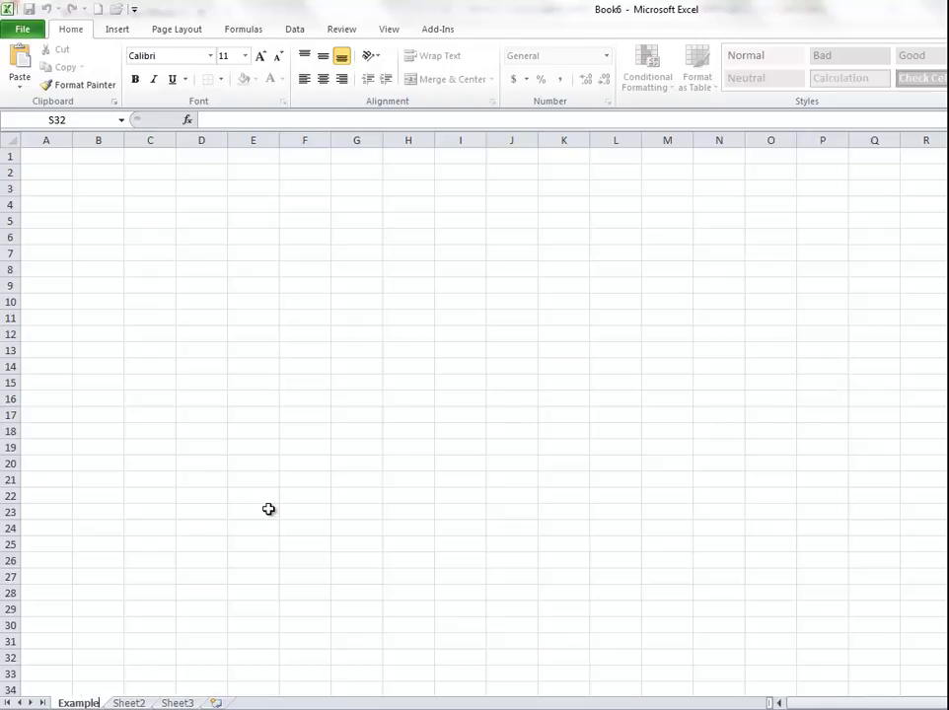
key(Return)
Step: Type 'This is a very long heading' into cell B3 of the Example sheet
click(105, 191)
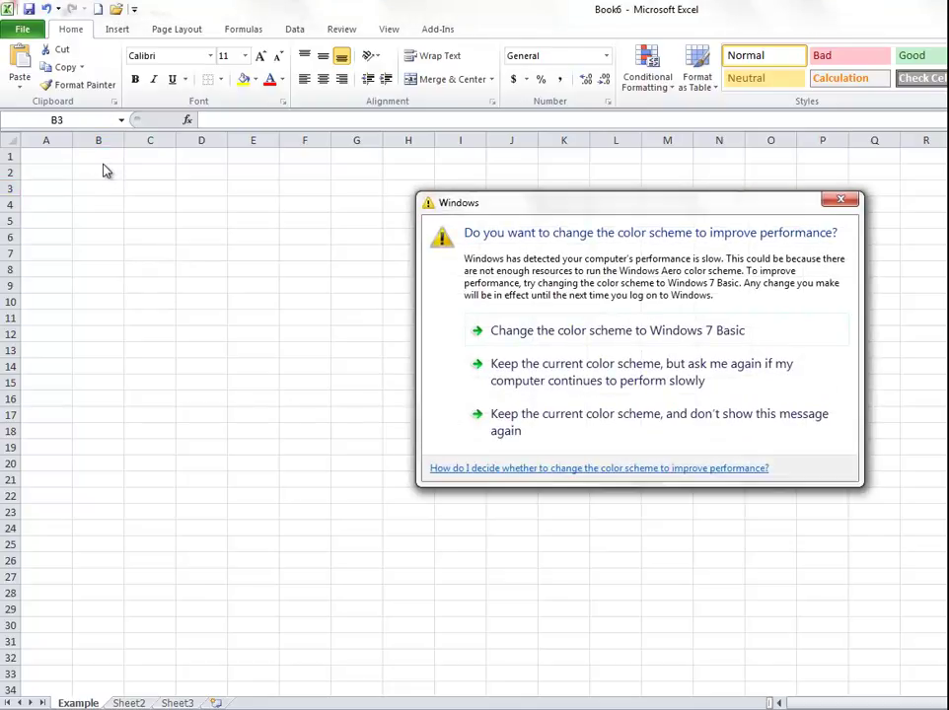
click(845, 201)
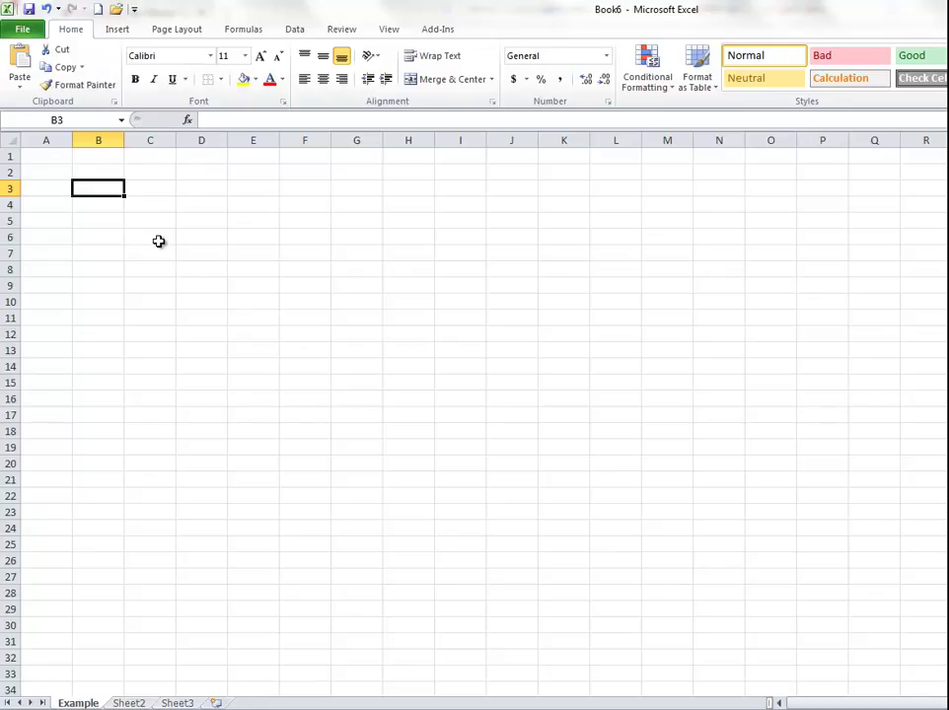
double_click(107, 189)
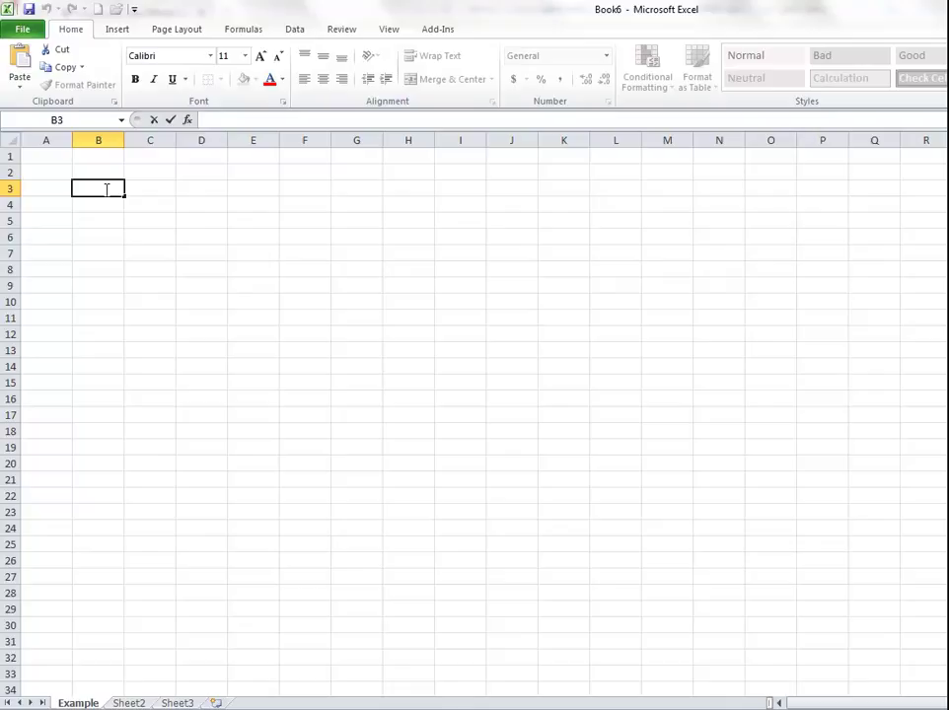
text(This is a ver)
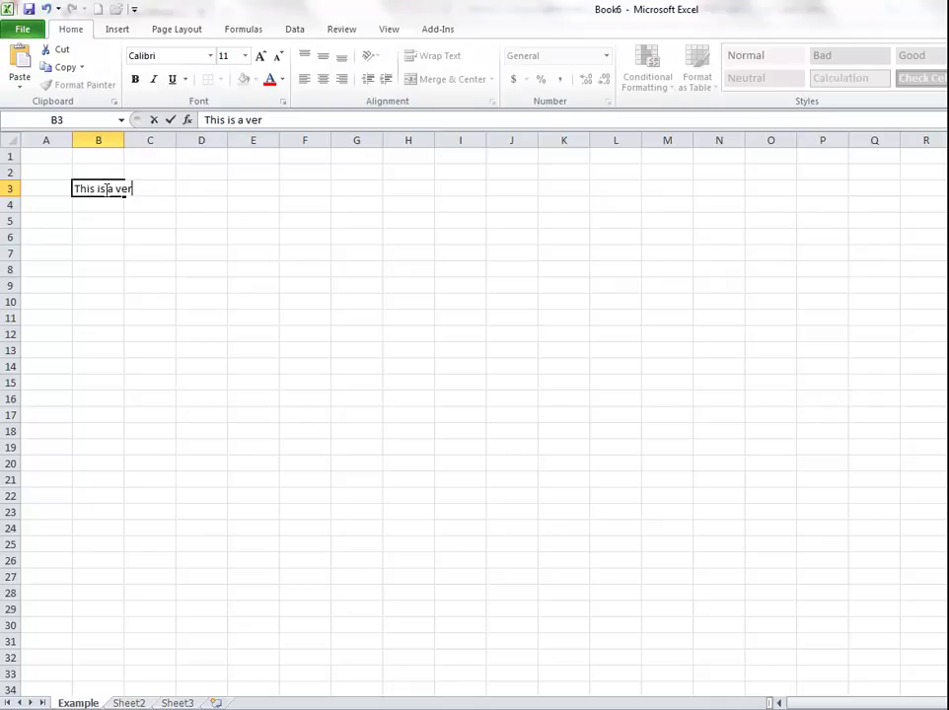
text(y long he)
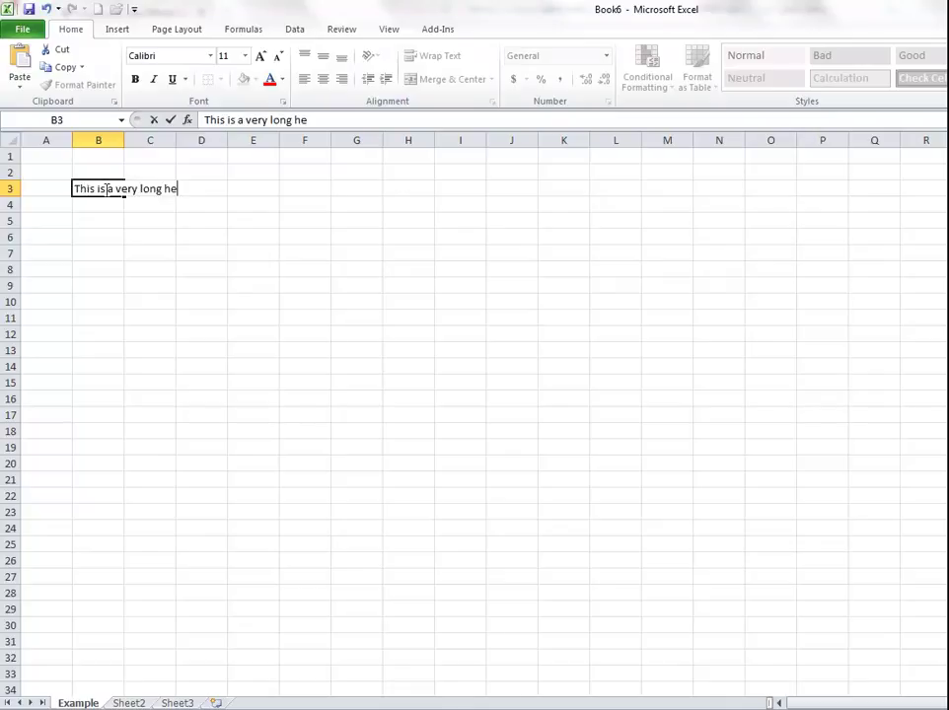
text(ading)
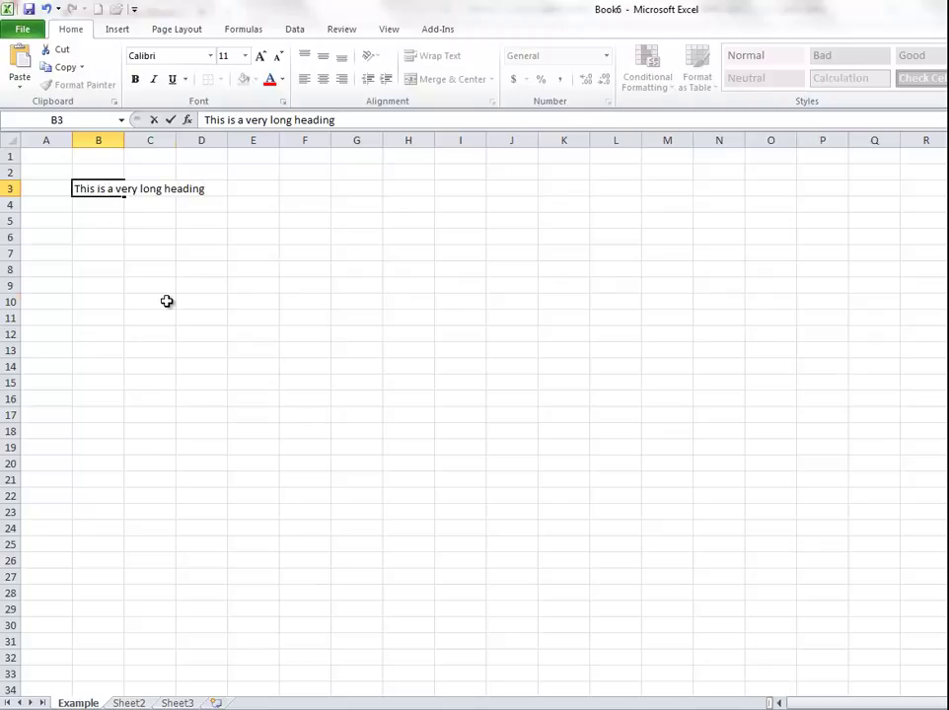
Step: Enter 'This is the next very long heading' in cell C3
click(166, 300)
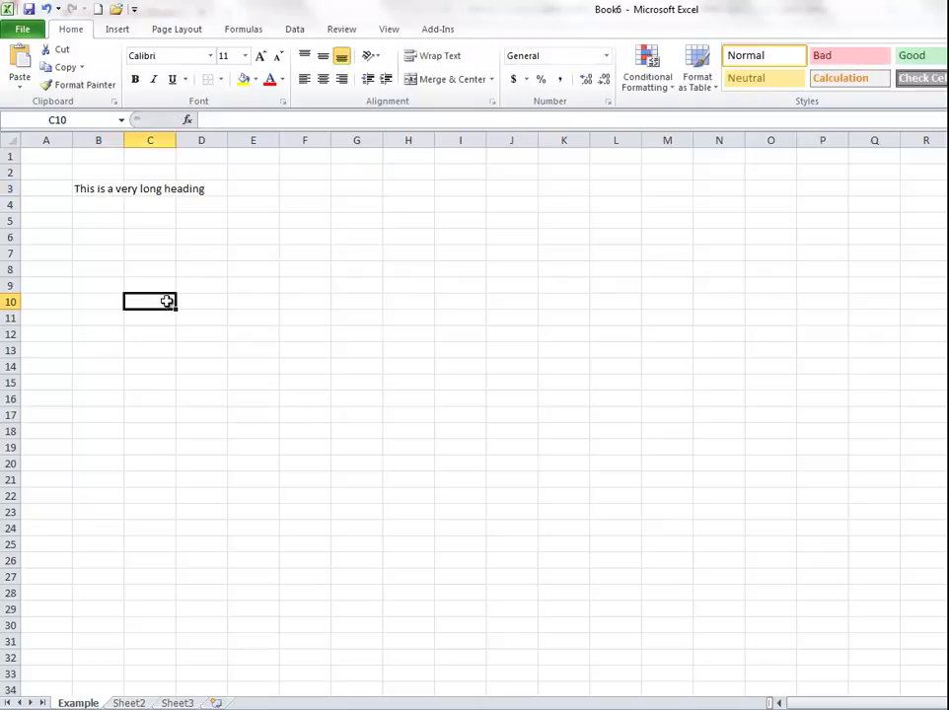
click(155, 190)
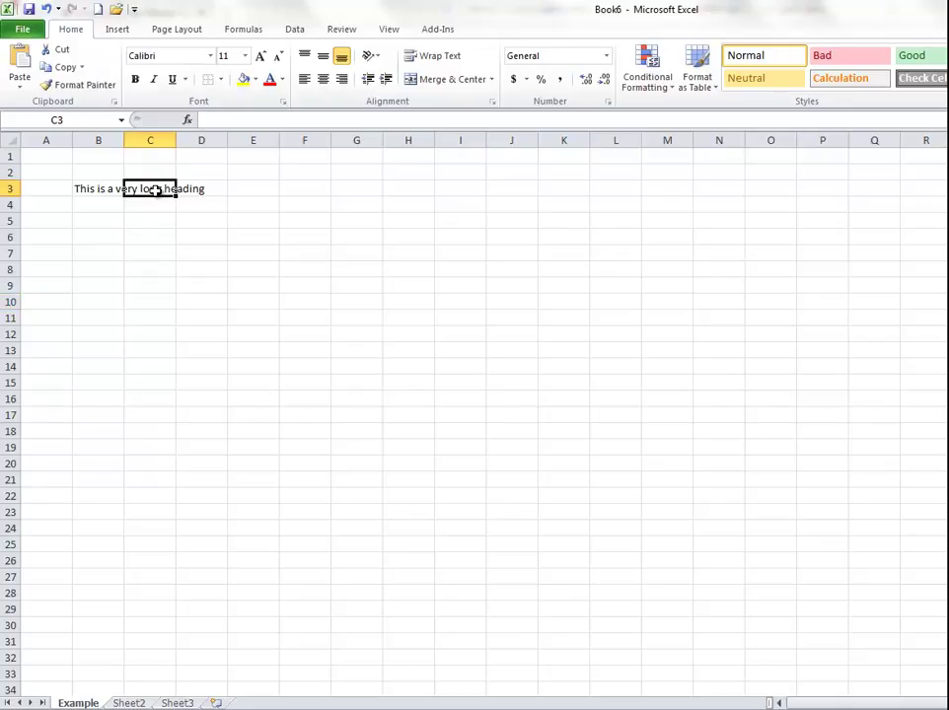
text(This is the)
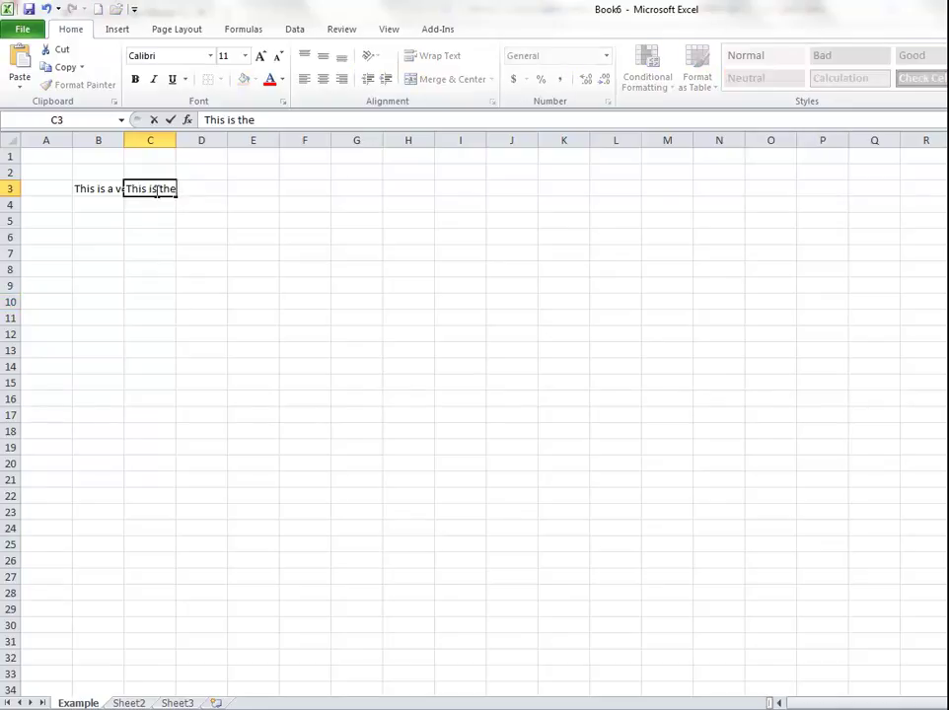
text( next verey)
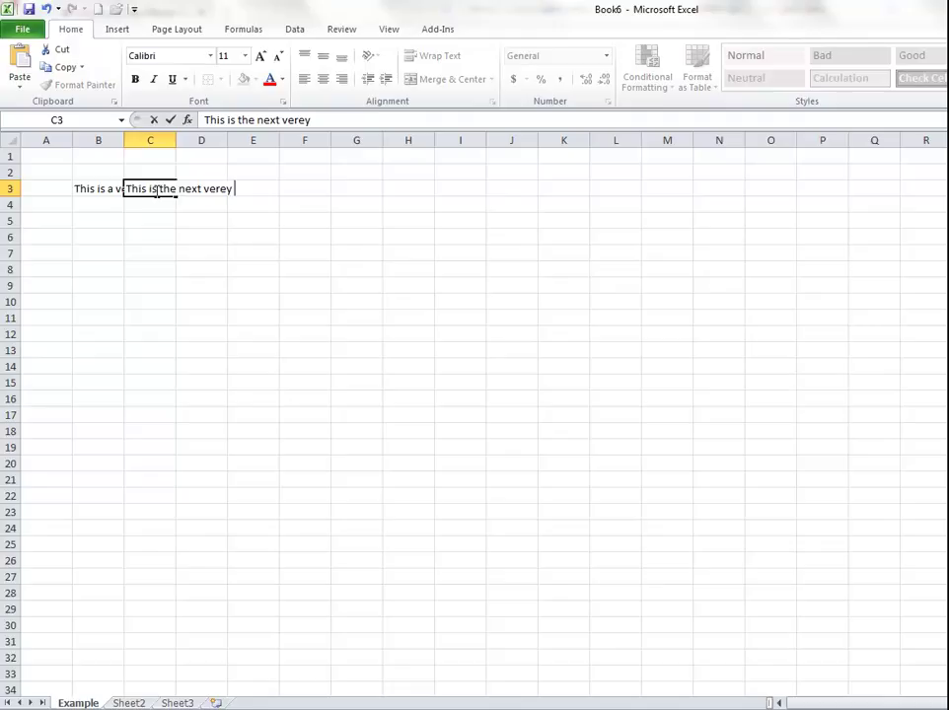
key(BackSpace)
key(BackSpace)
key(BackSpace)
text(y long heading)
key(Return)
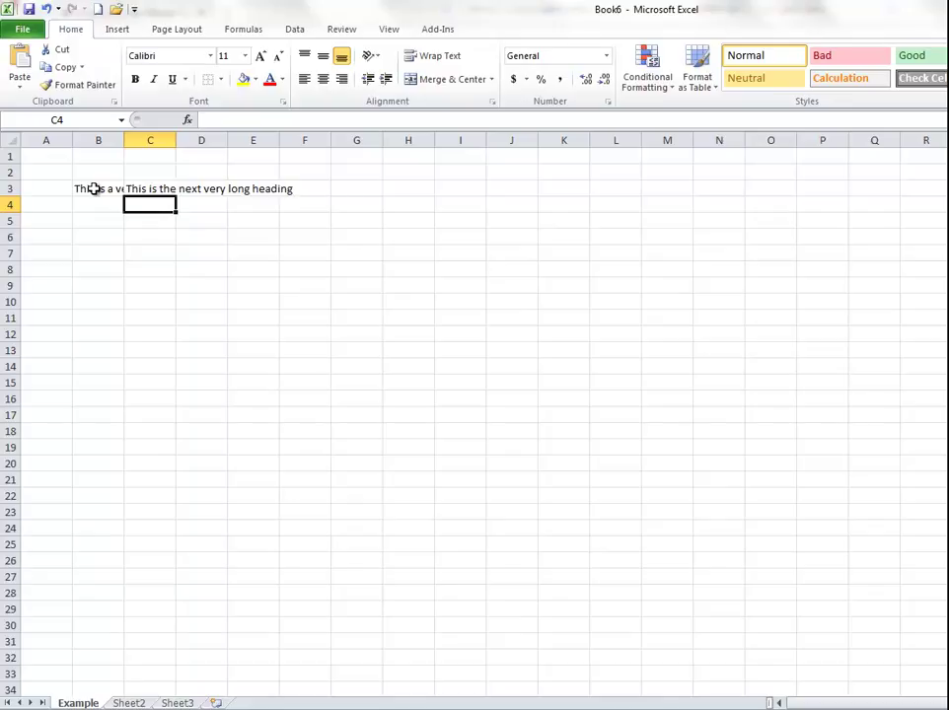
Step: Insert a line break after 'very' in B3's heading and remove the leading space
double_click(95, 188)
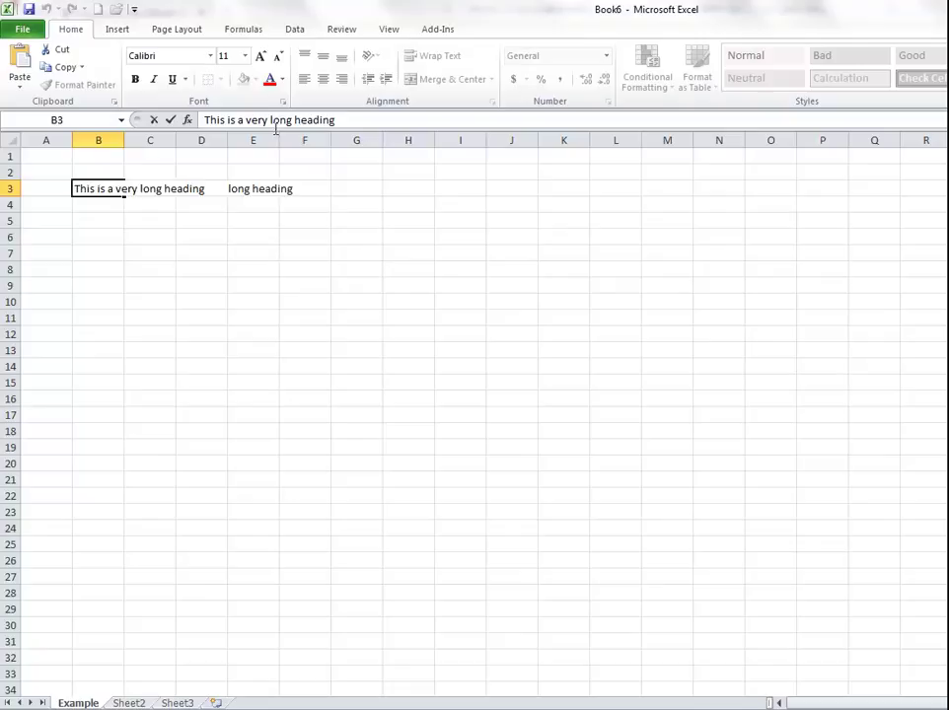
click(138, 188)
key(alt+Return)
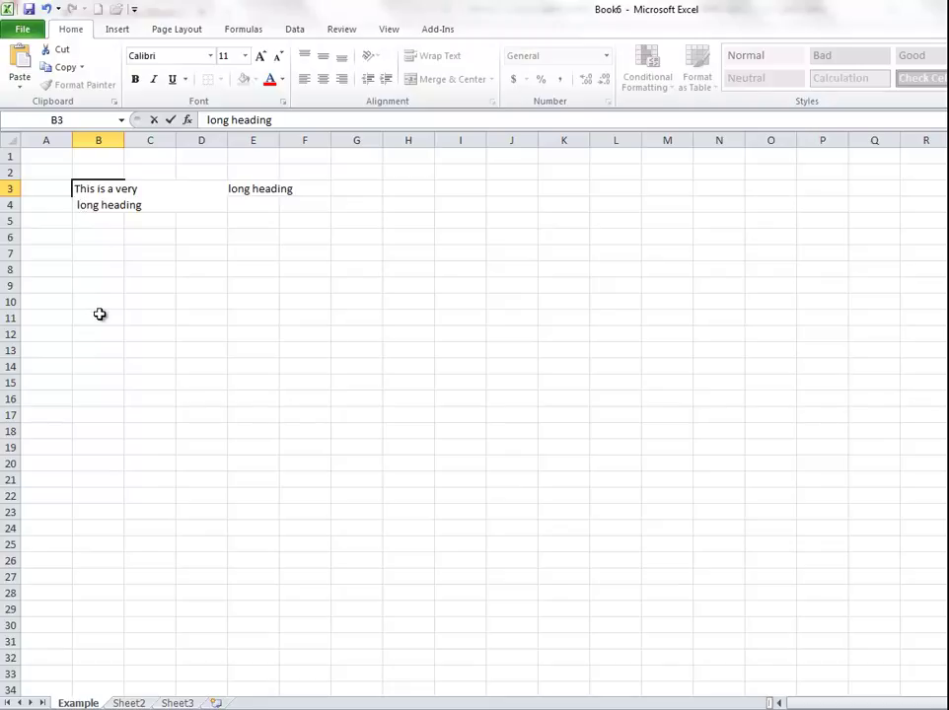
key(BackSpace)
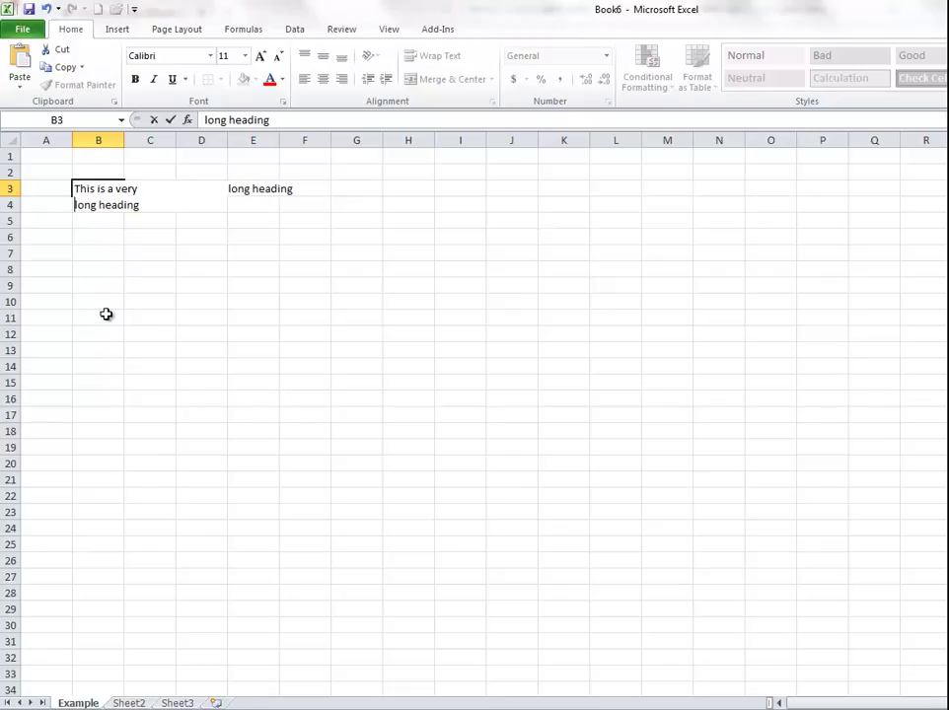
click(135, 247)
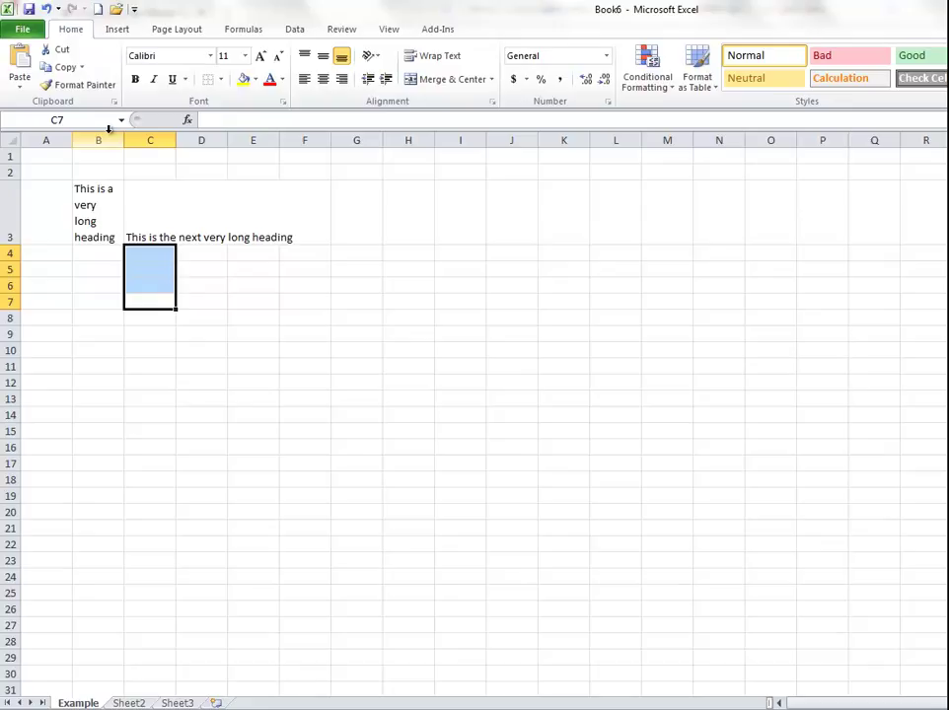
Step: Widen column B, then AutoFit it to the two-line B3 heading
click(109, 130)
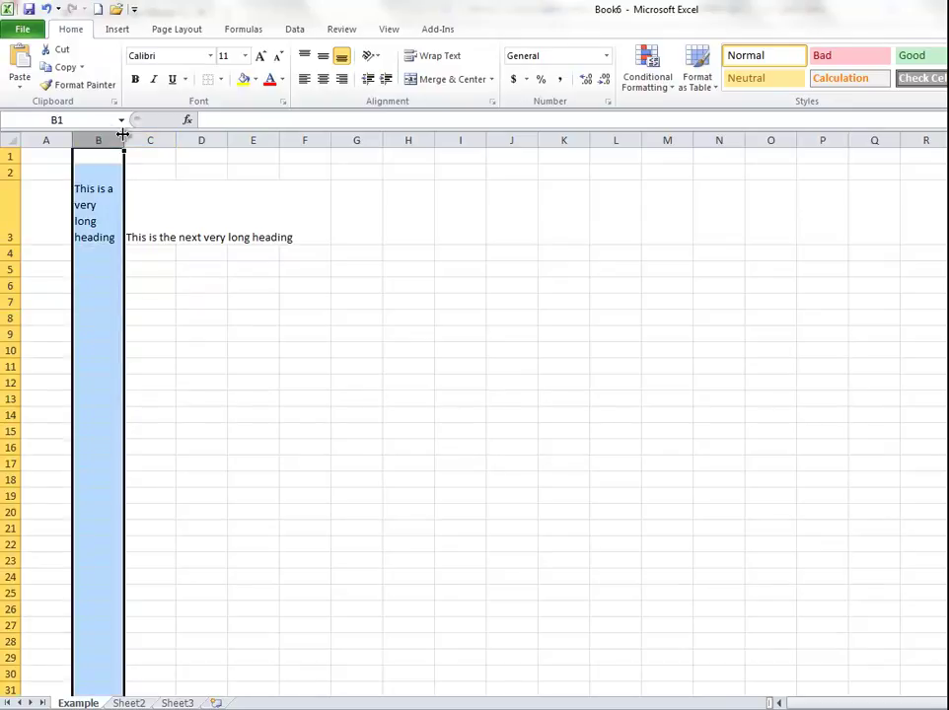
drag(123, 133, 237, 134)
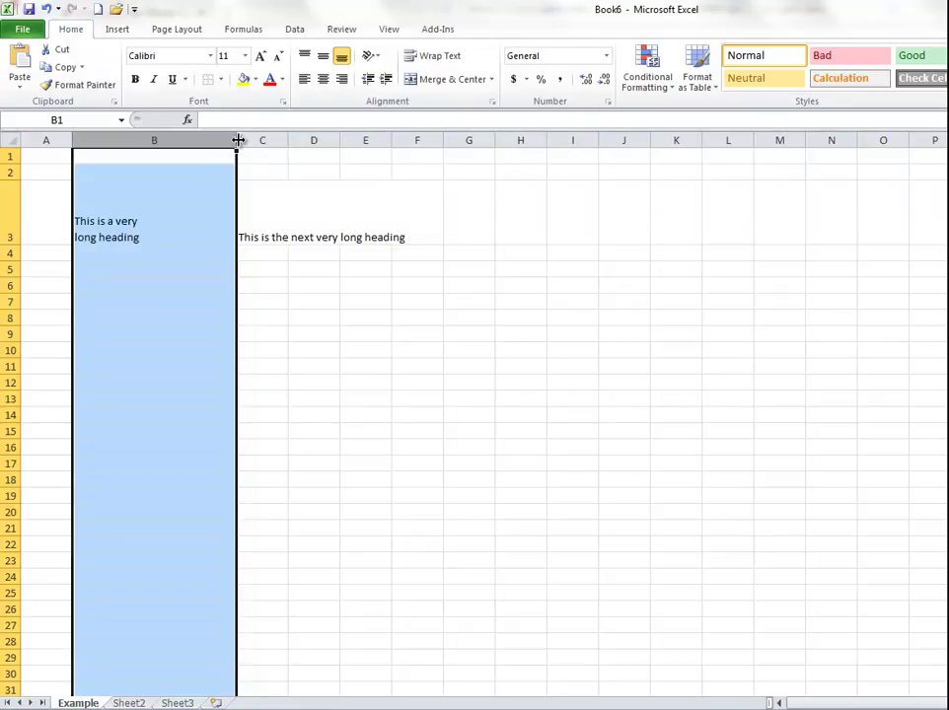
double_click(238, 140)
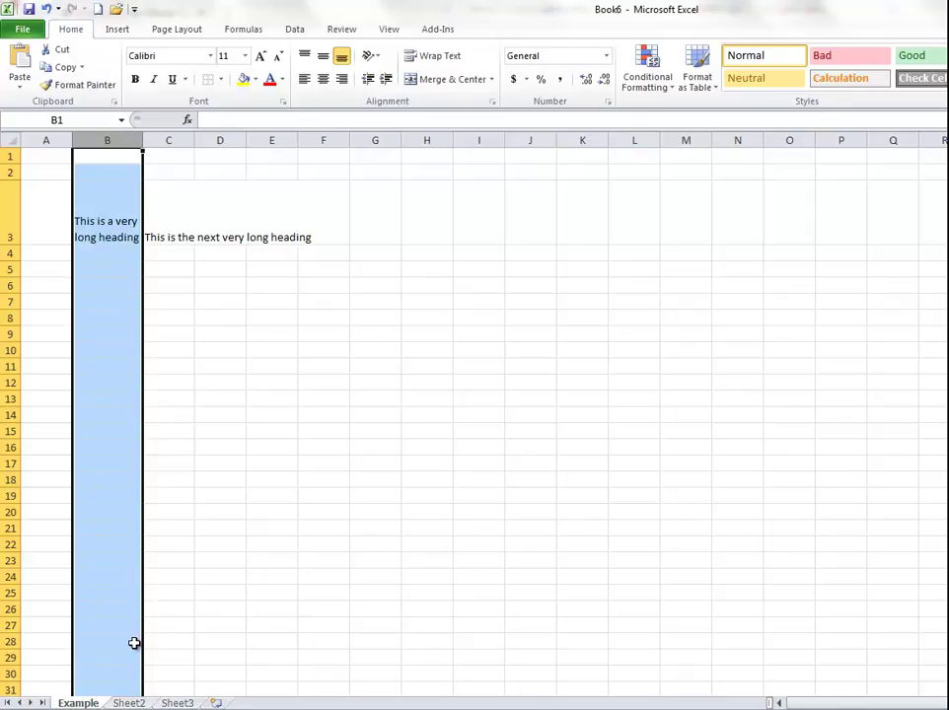
Step: Rename Sheet2 to 'MLB Stats' and switch to the Opera browser
click(132, 702)
double_click(132, 703)
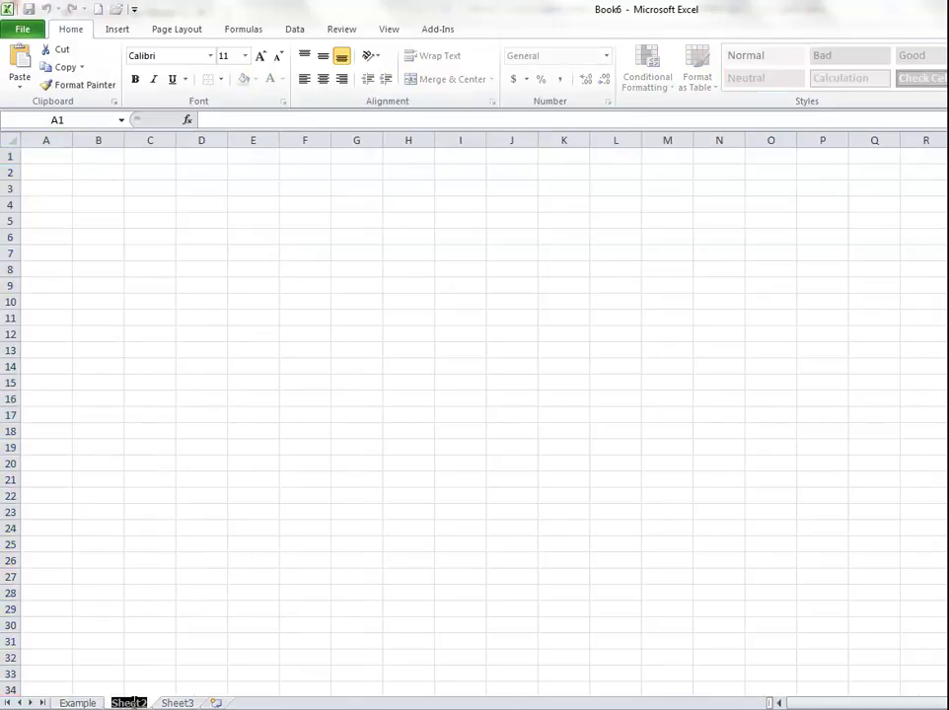
text(MLB)
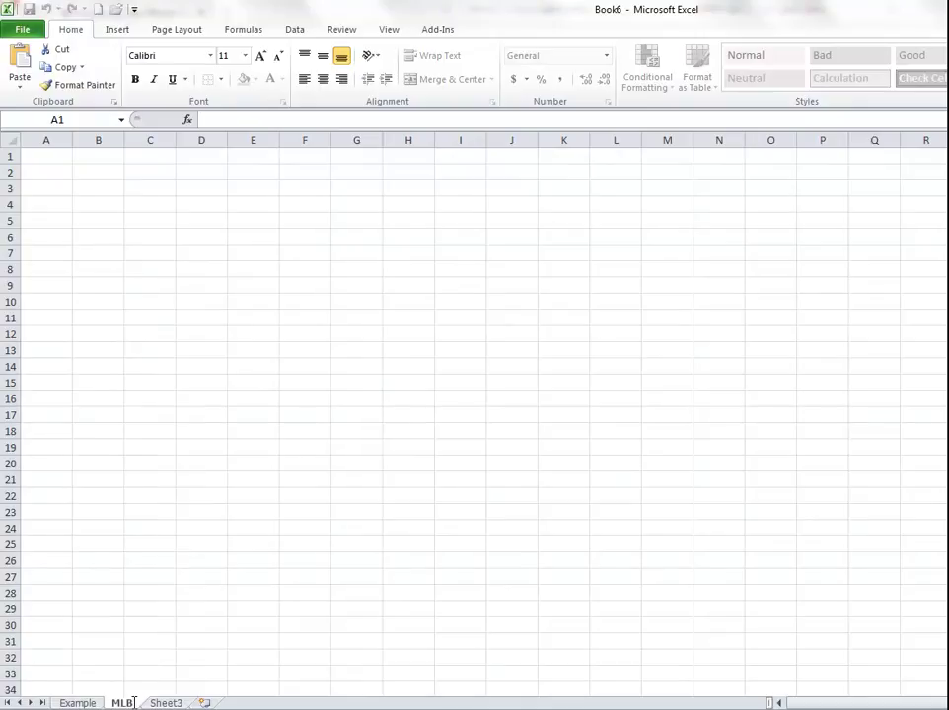
text( Stats)
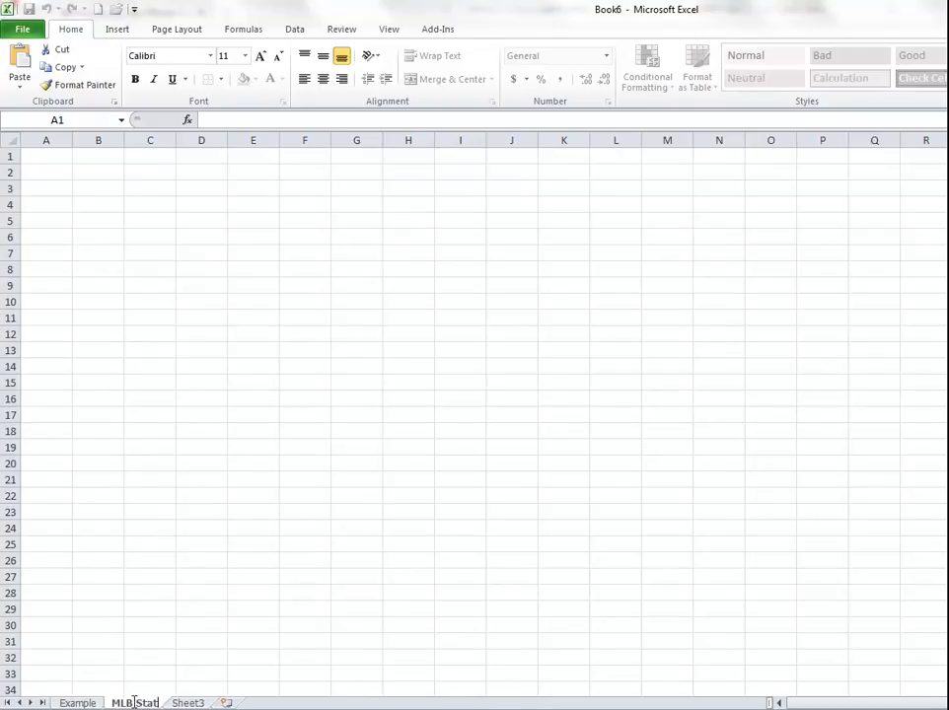
key(Return)
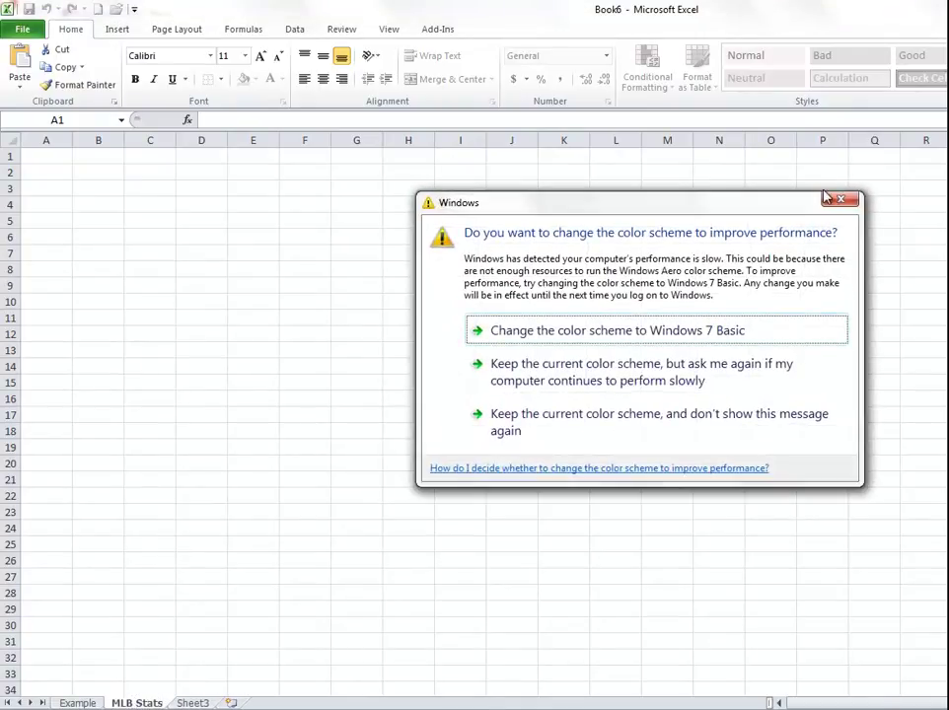
click(839, 200)
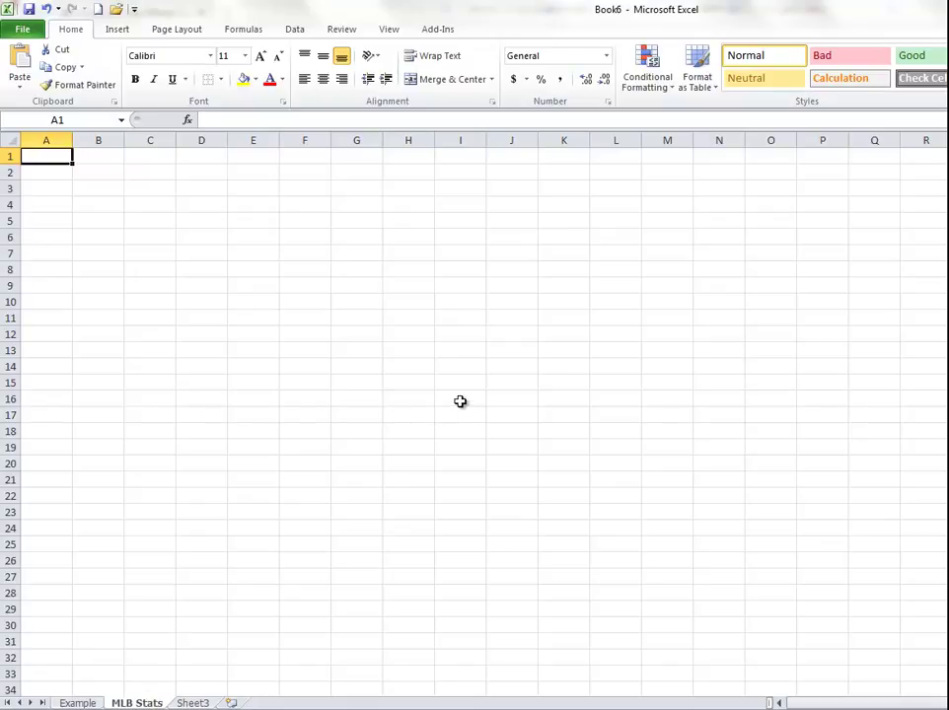
key(alt+Tab)
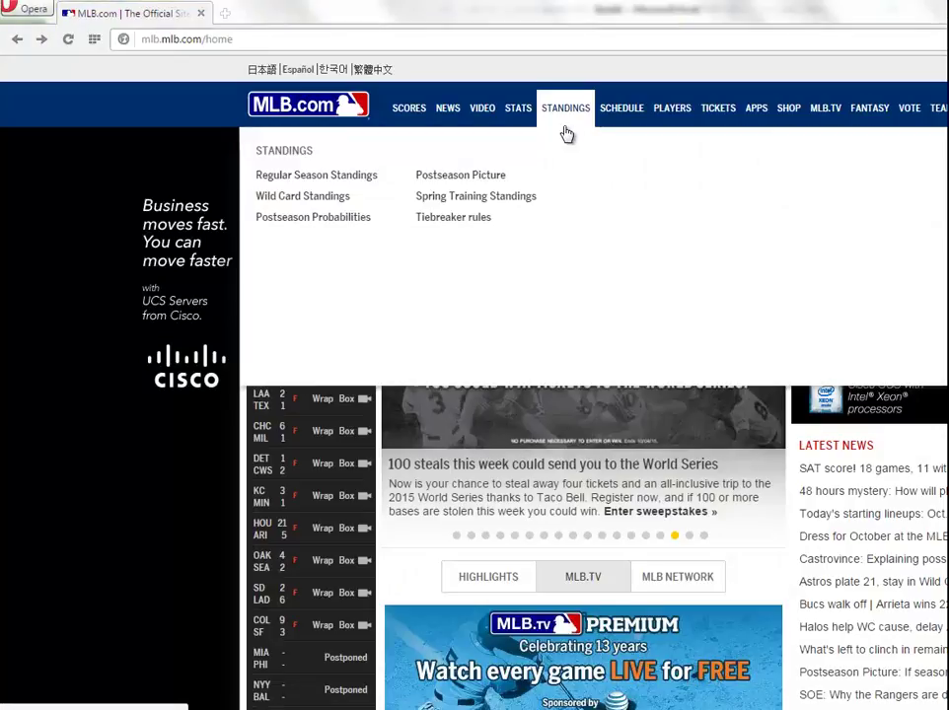
Step: Open MLB.com's regular-season standings, copy the AL East table, and return to Excel
click(567, 116)
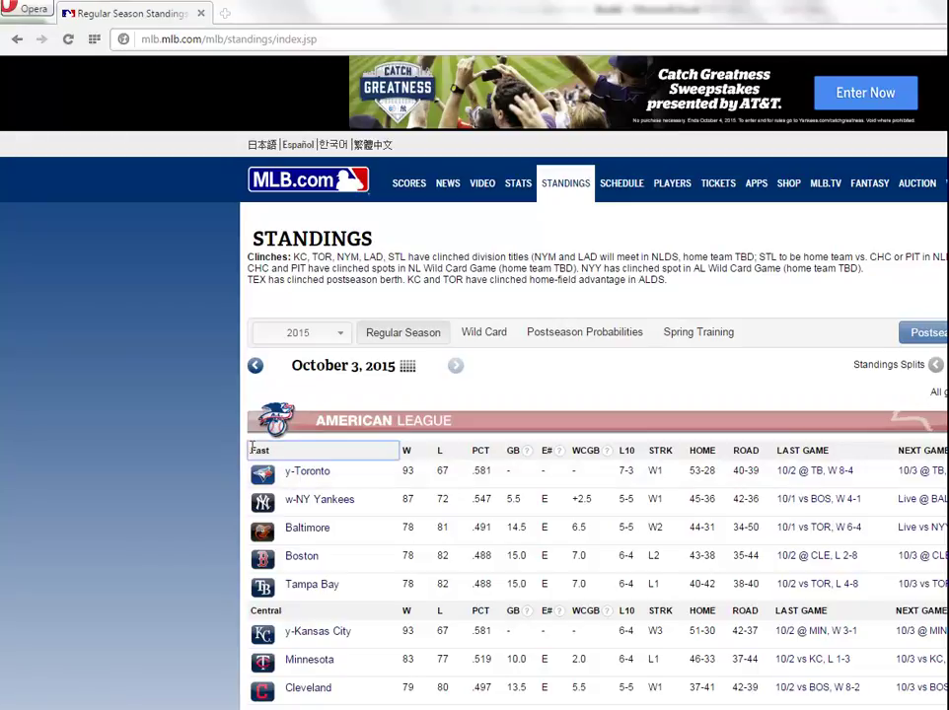
drag(254, 451, 855, 600)
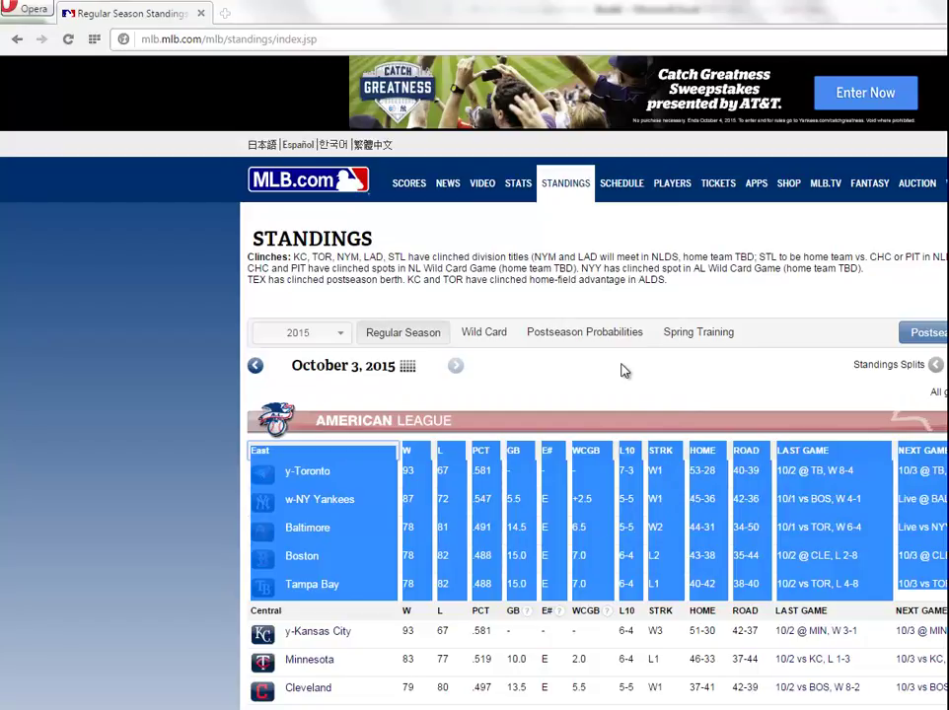
key(alt+Tab)
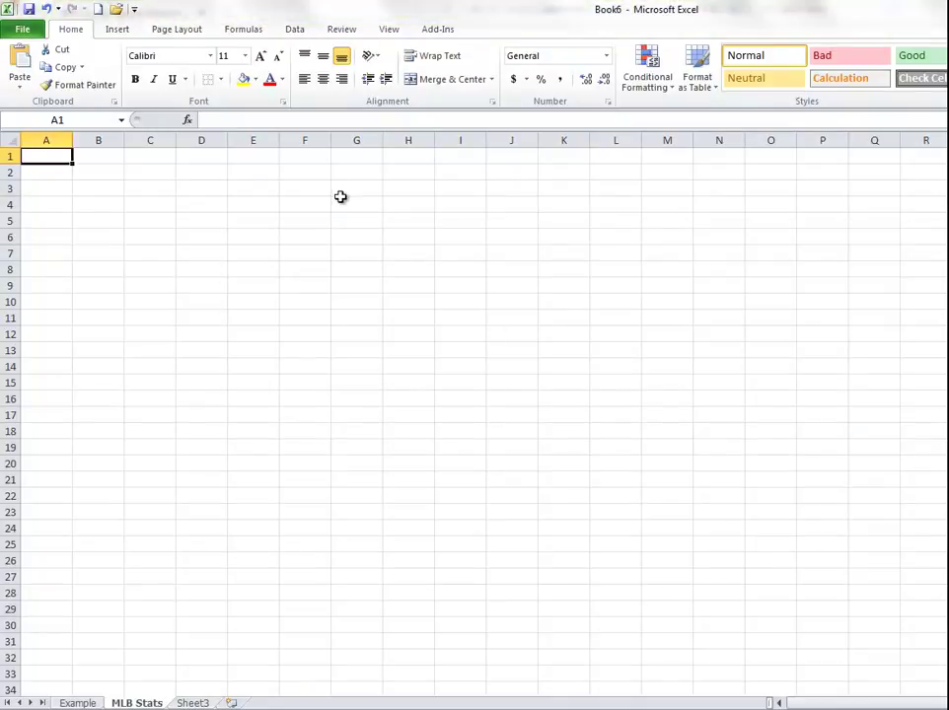
Step: Paste the copied AL East standings at cell C4 of the MLB Stats sheet
click(146, 205)
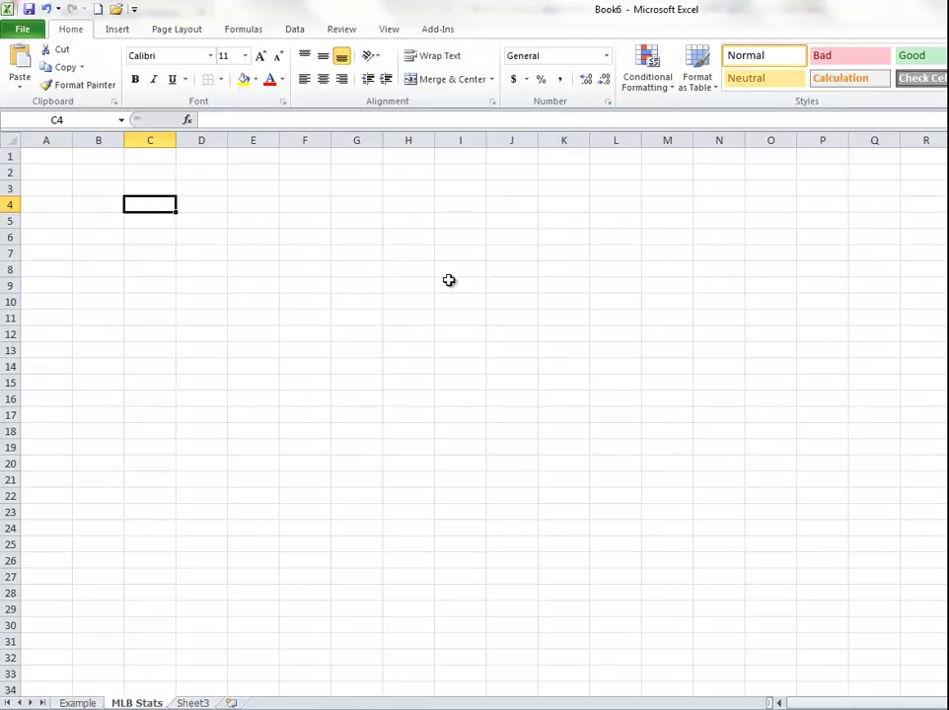
key(ctrl+v)
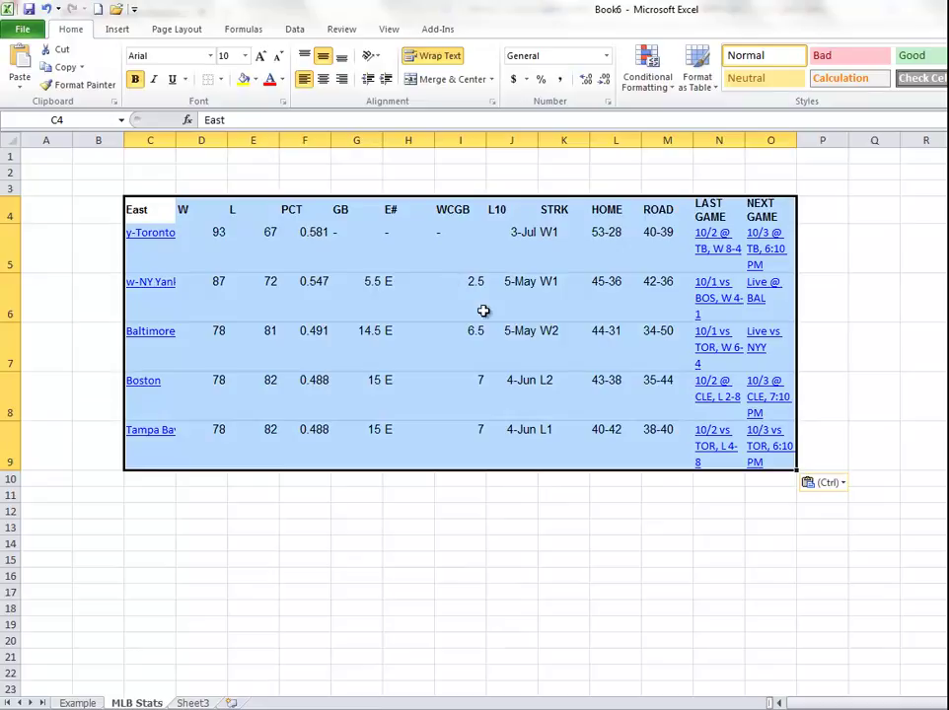
click(804, 530)
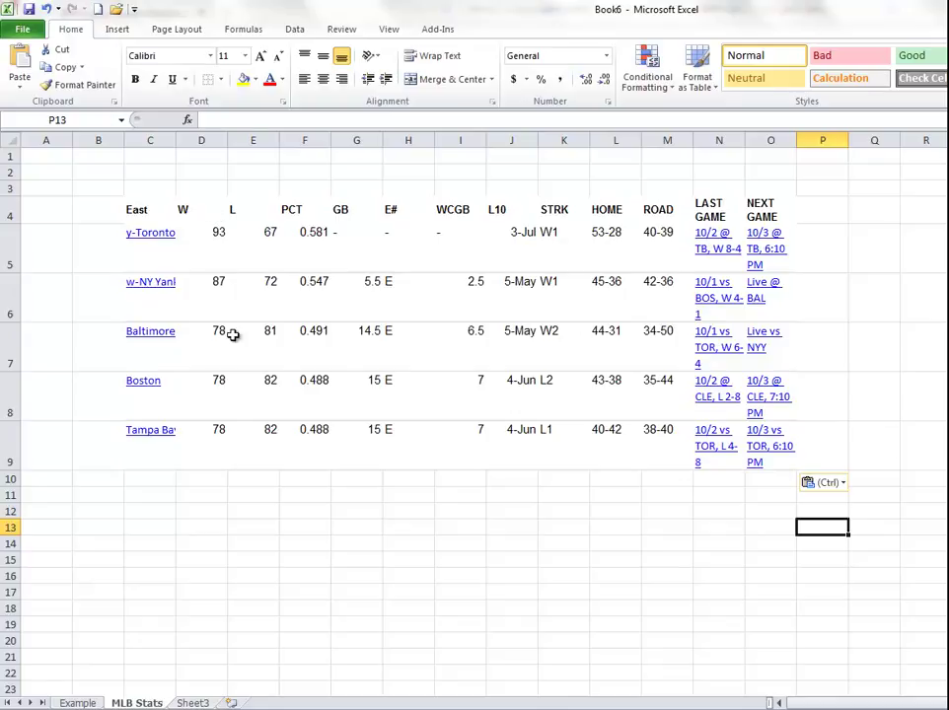
Step: Center all headers and values in the pasted range C4:O9
click(240, 209)
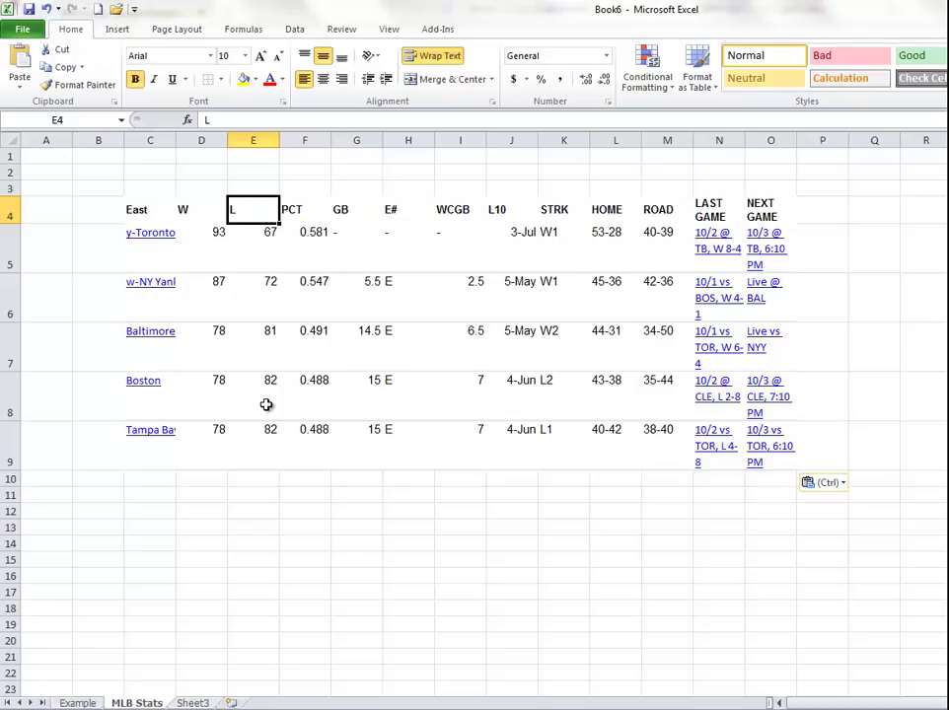
drag(135, 207, 781, 451)
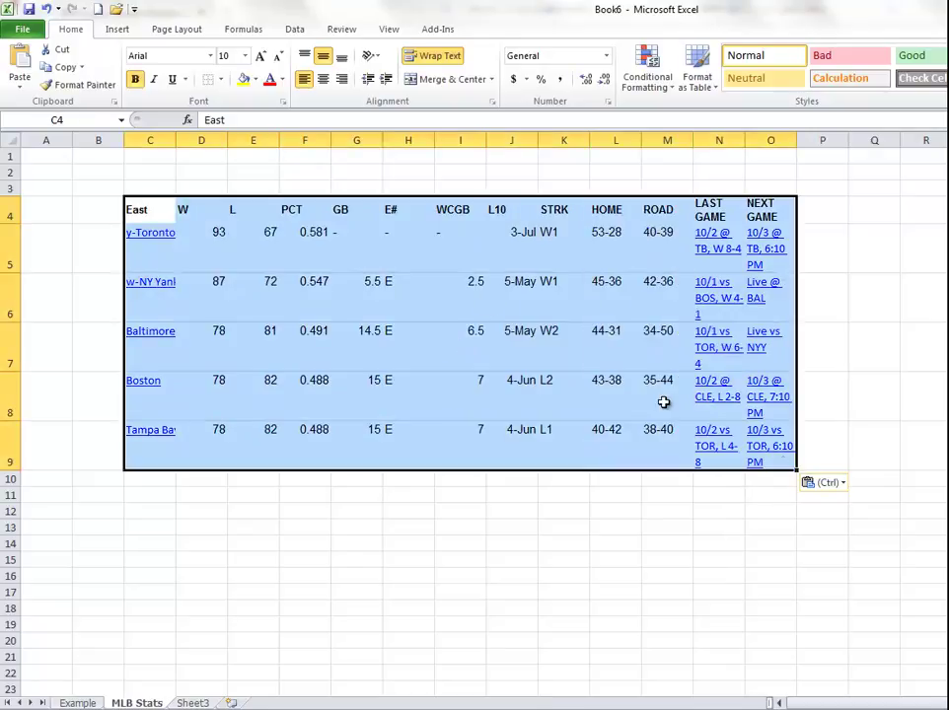
click(324, 81)
click(408, 575)
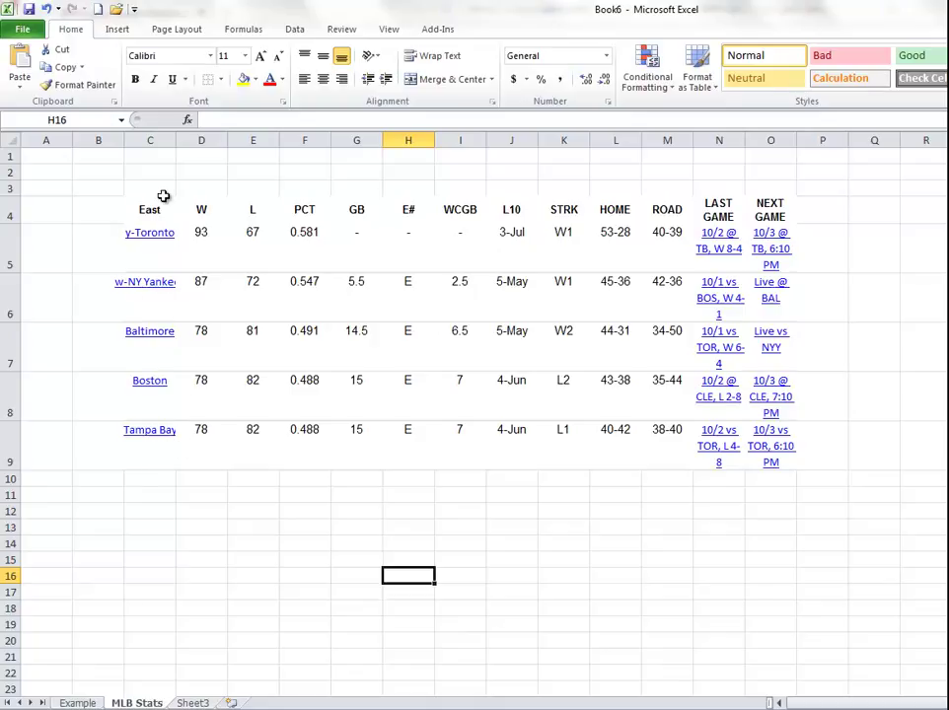
Step: AutoFit column C so team names like w-NY Yankees and Tampa Bay show fully
click(153, 138)
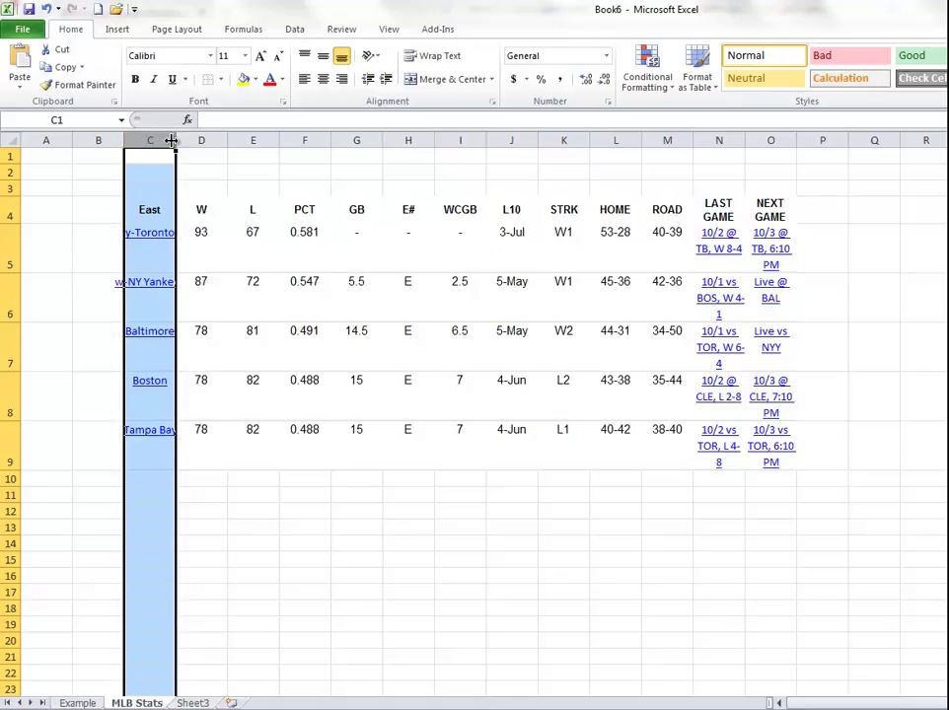
double_click(175, 139)
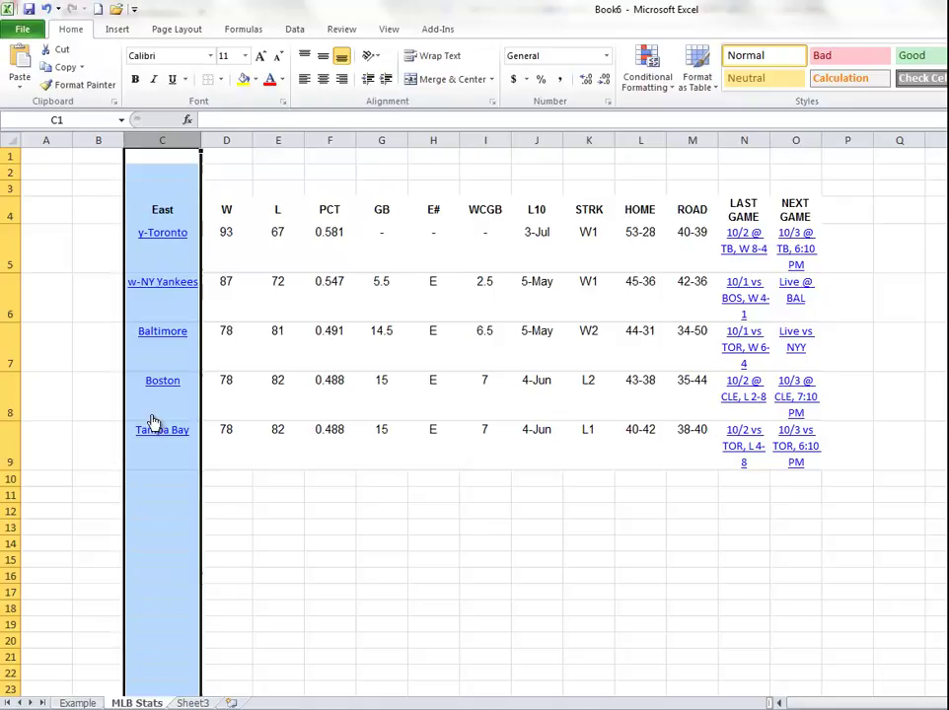
click(835, 202)
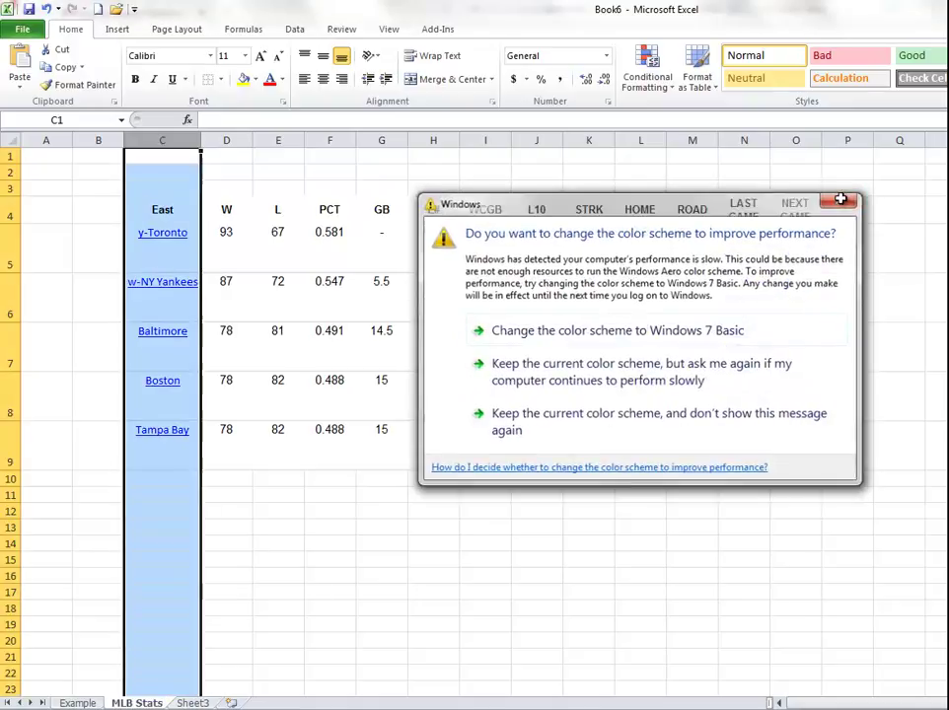
click(530, 596)
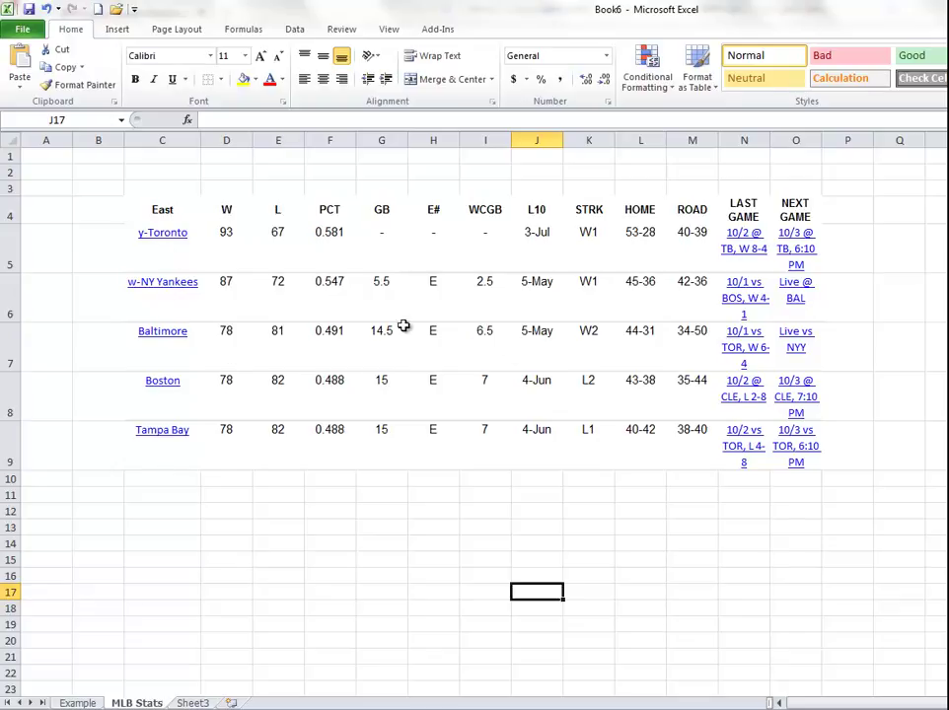
click(493, 210)
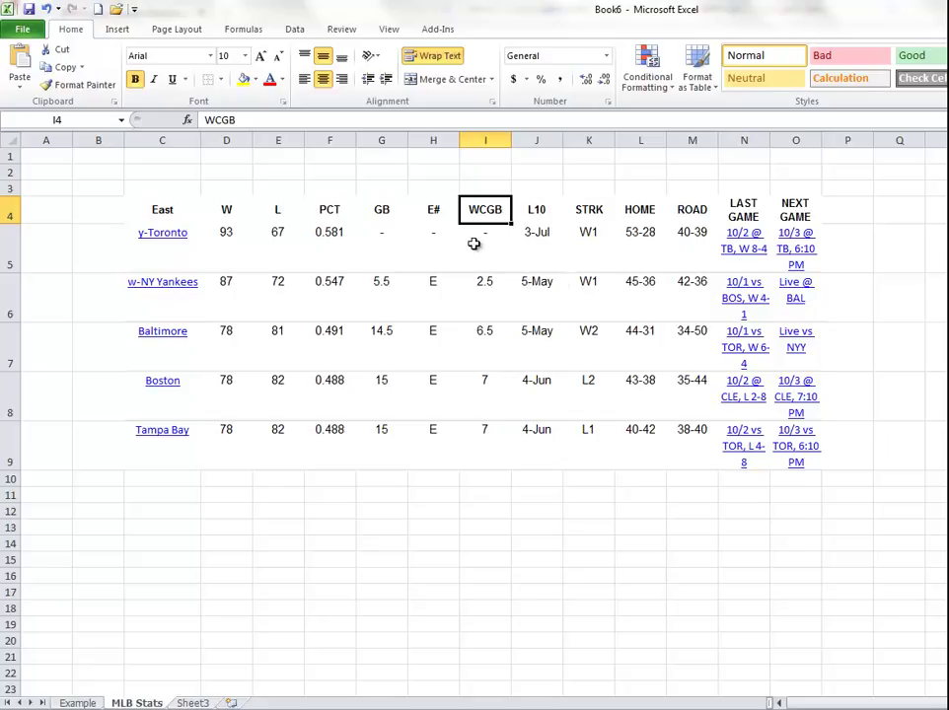
Step: Enter the label 'Wild Card Games Behind' in cell I3, just above the WCGB header
click(491, 190)
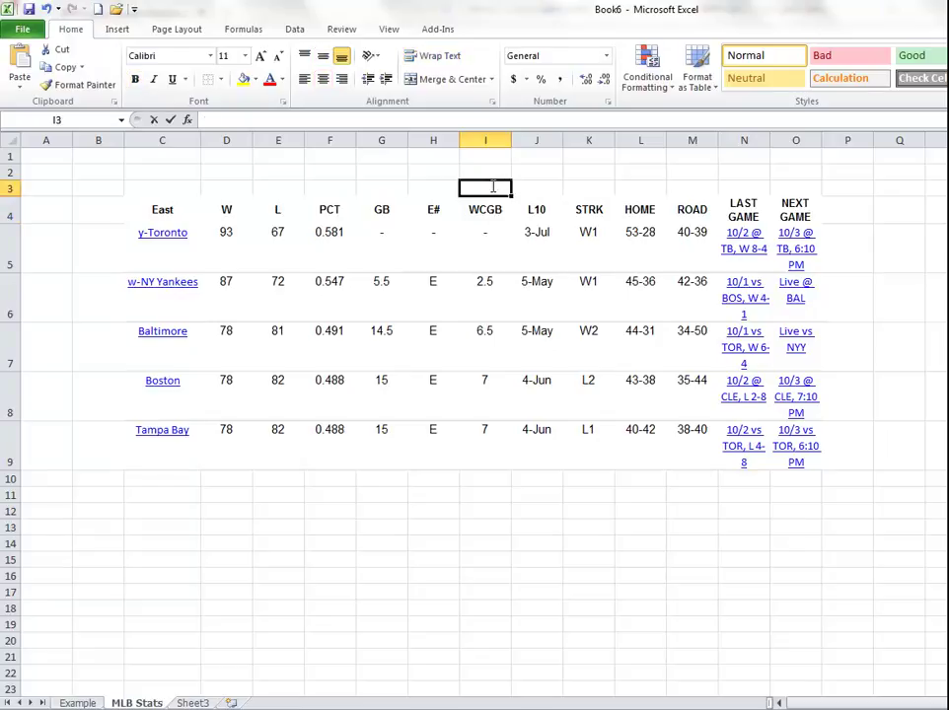
text(Wild Card)
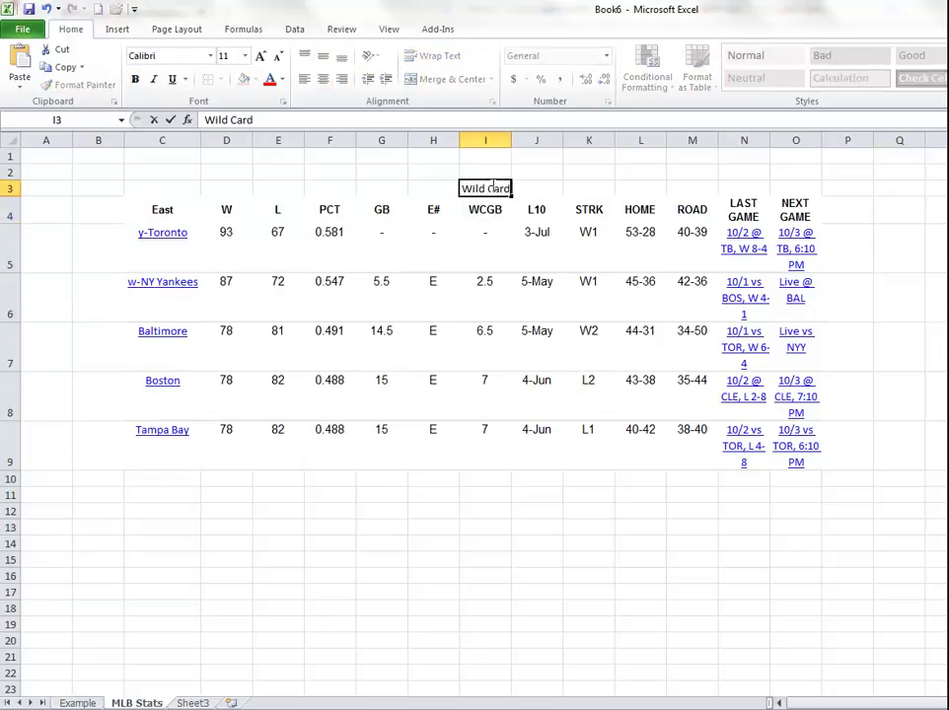
text( Games Behind)
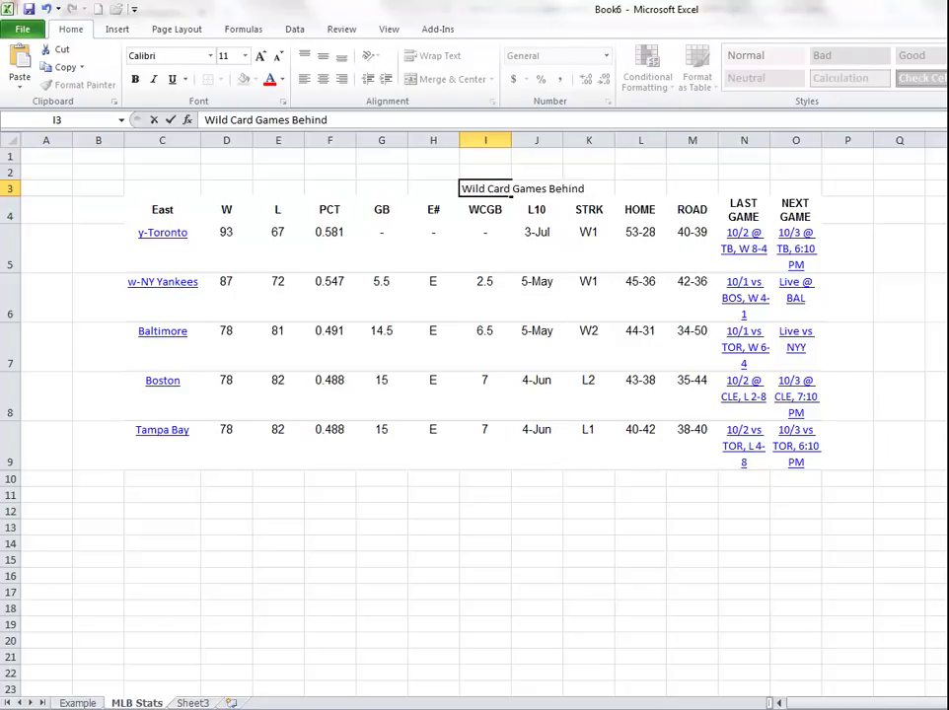
key(Return)
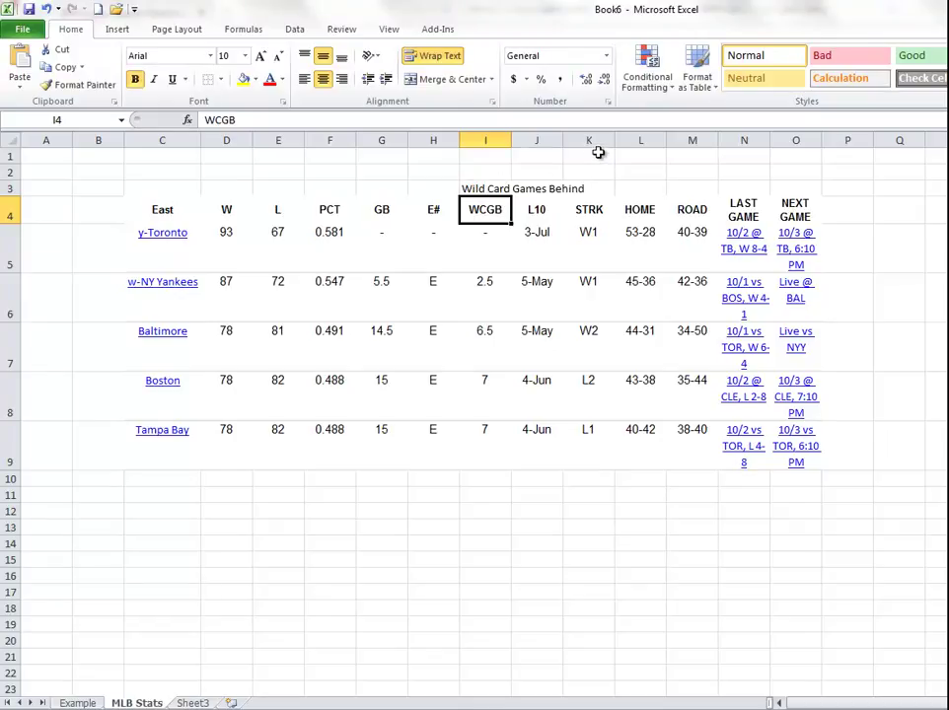
Step: Break the I3 note after 'Wild Card' and remove the leading space before 'Games Behind'
click(547, 191)
click(588, 191)
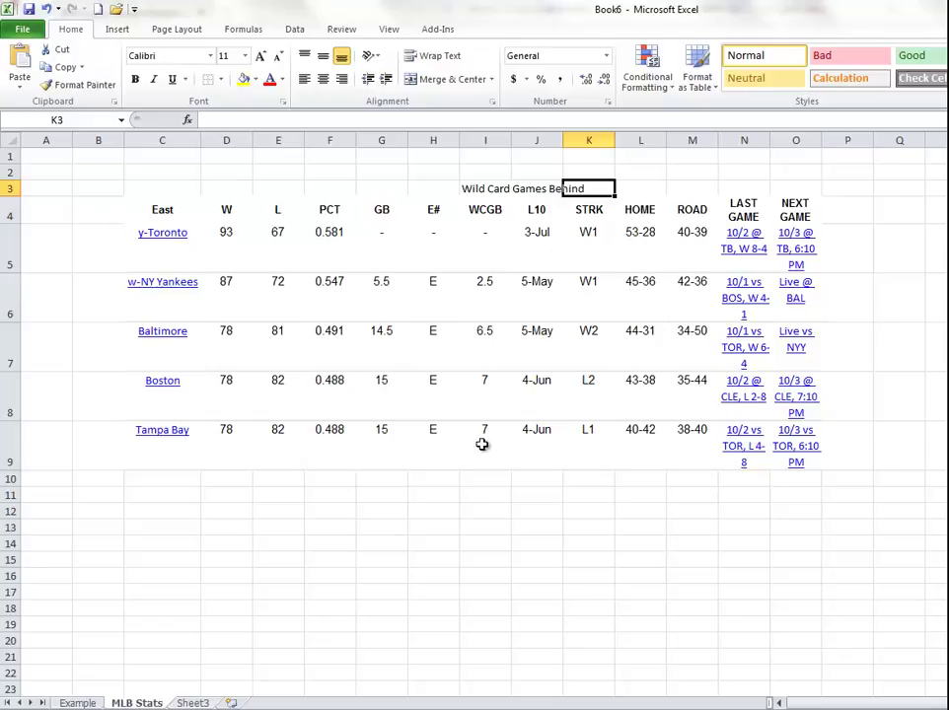
click(477, 190)
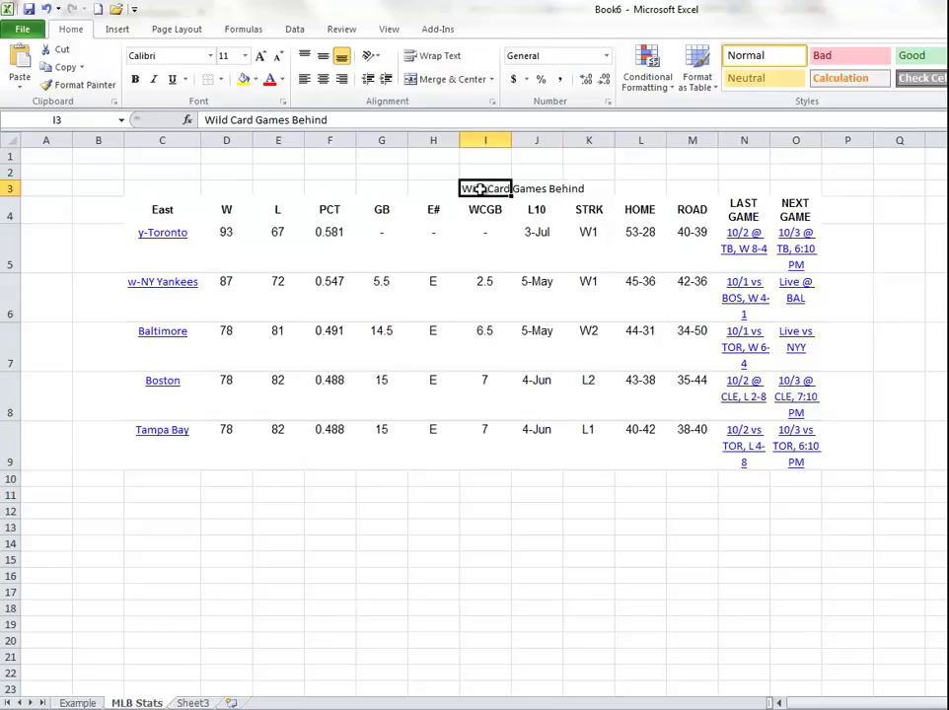
double_click(476, 188)
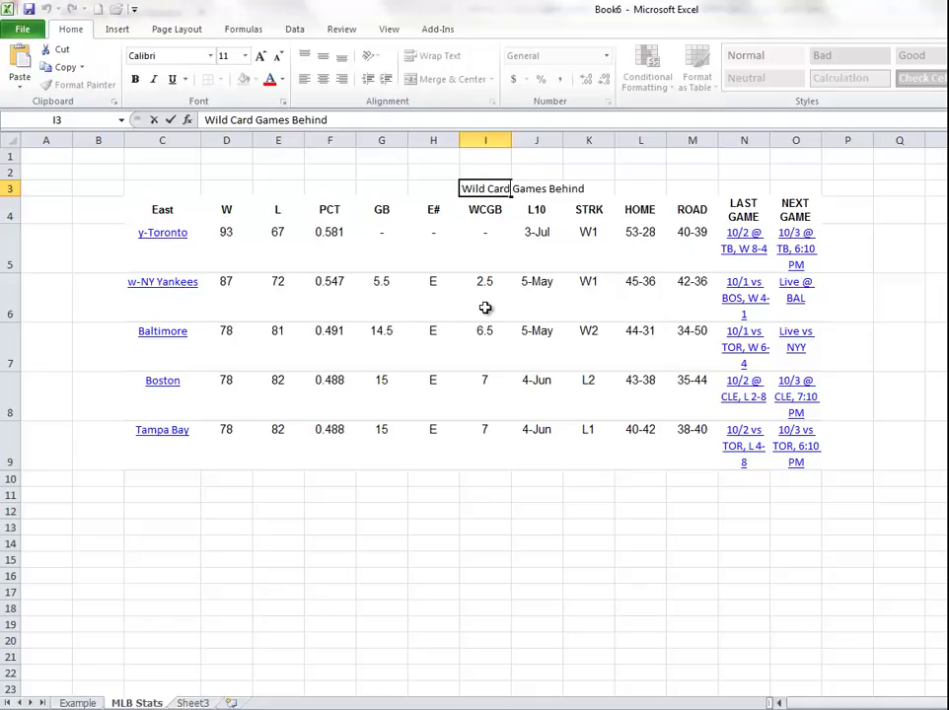
key(alt+Return)
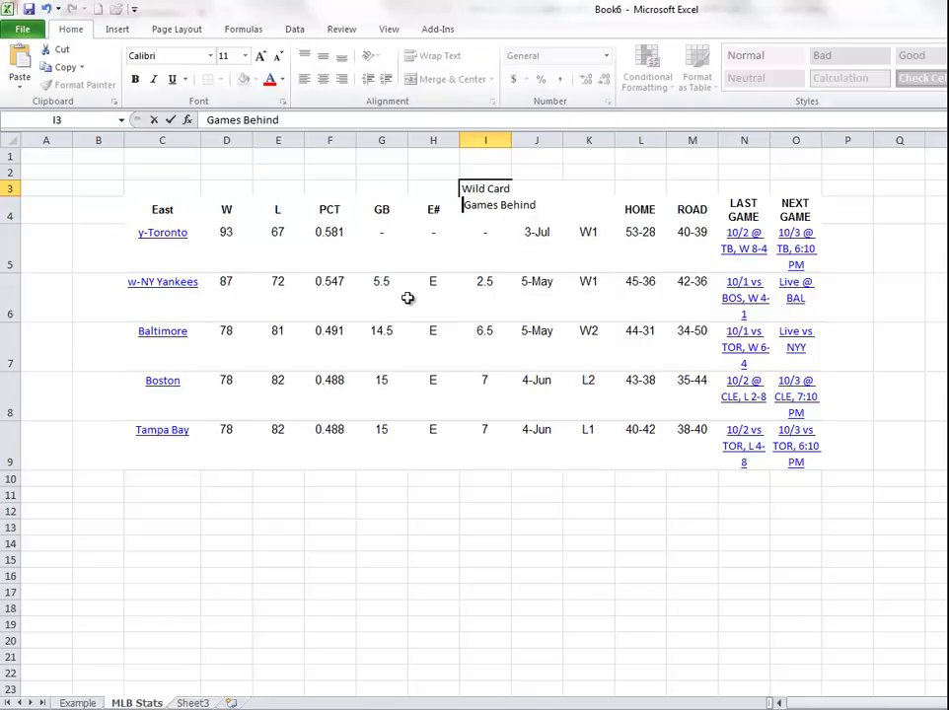
key(Delete)
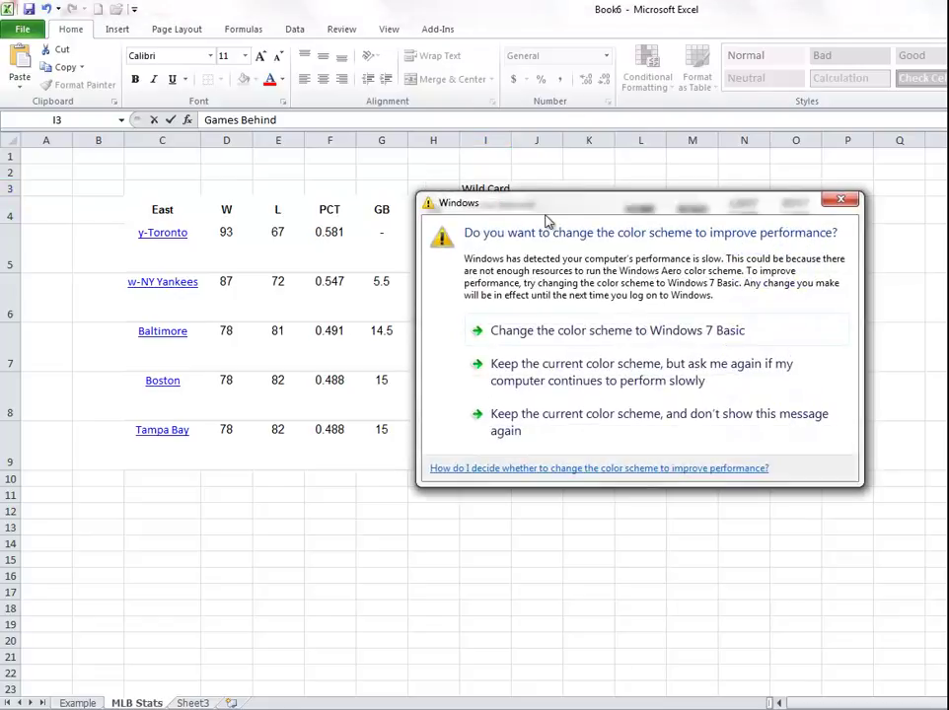
click(841, 203)
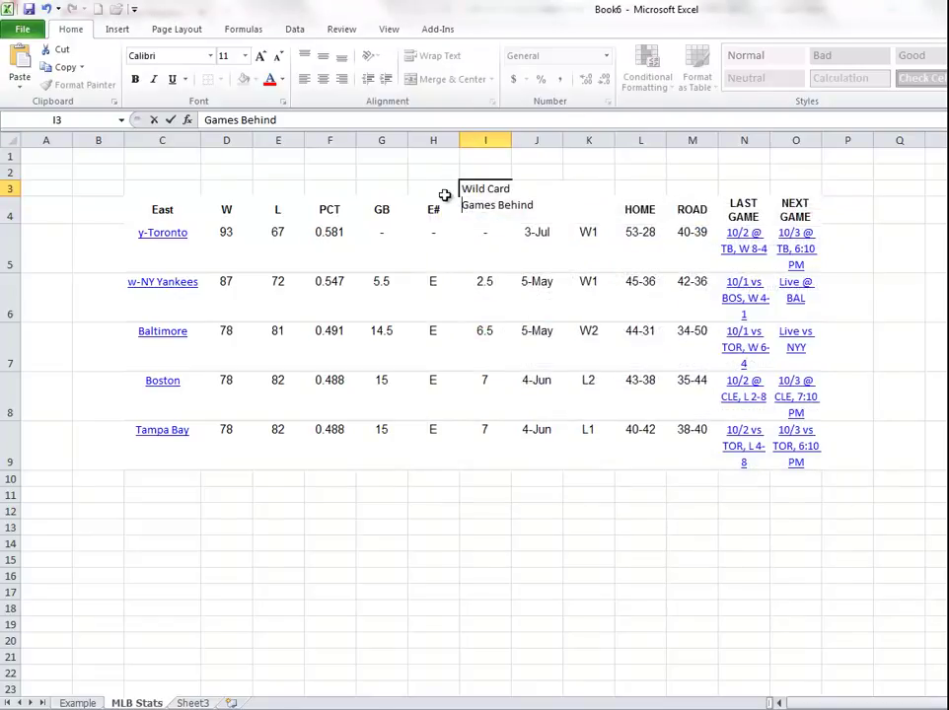
click(445, 191)
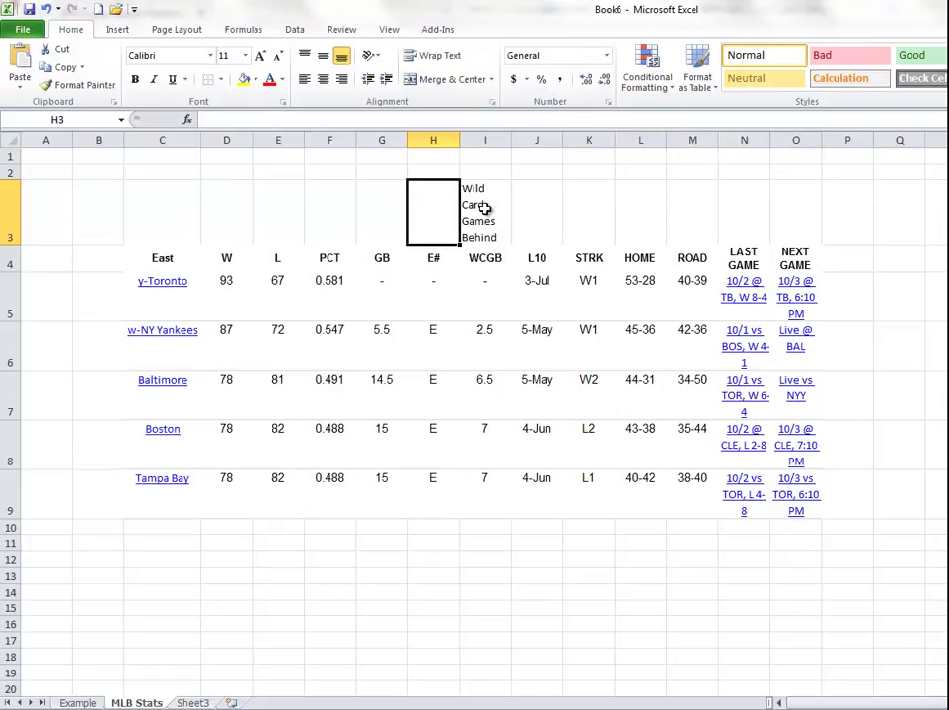
Step: Center the I3 note and resize column I so it wraps as 'Wild Card' / 'Games Behind'
click(484, 207)
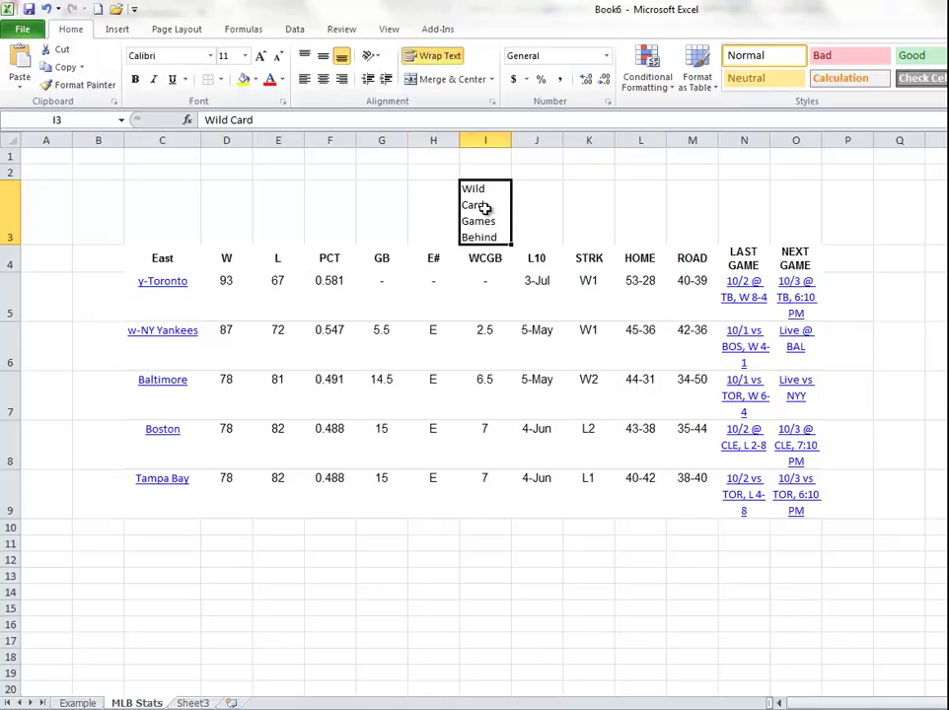
click(323, 80)
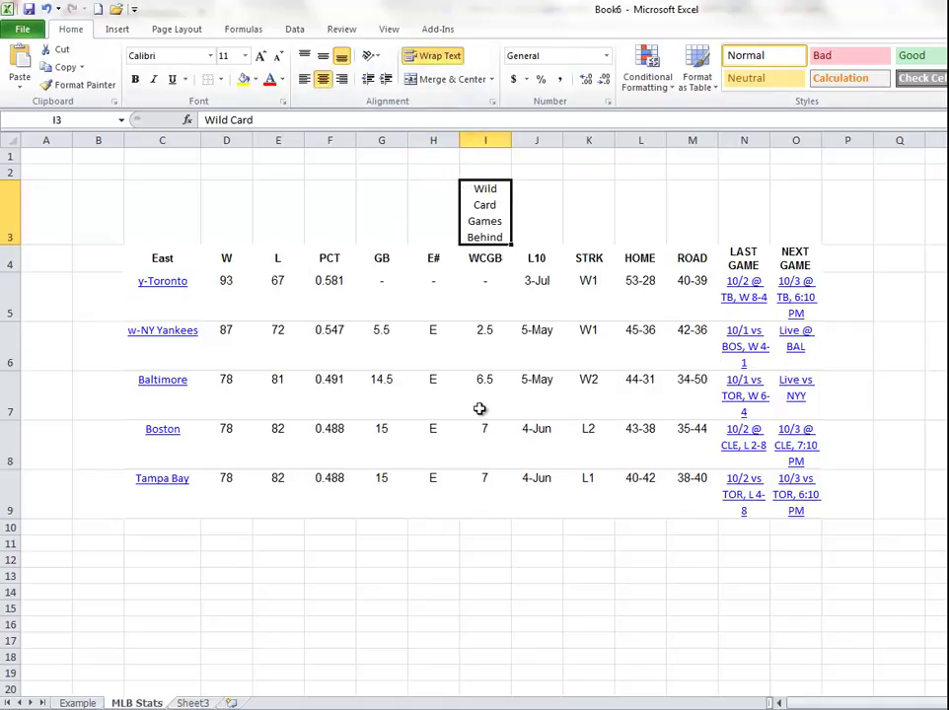
click(491, 130)
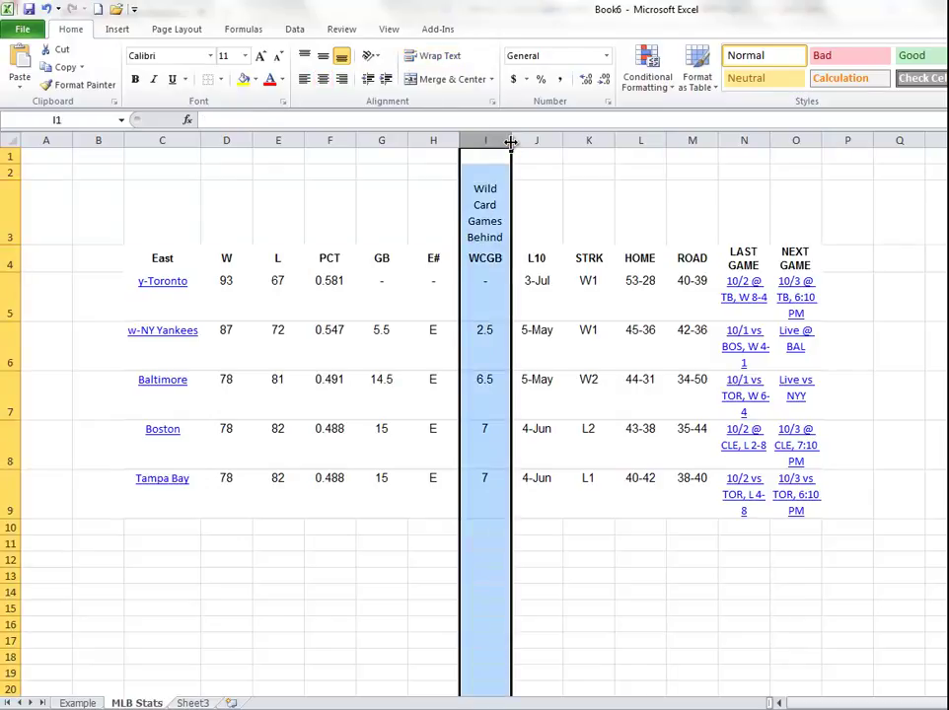
double_click(511, 142)
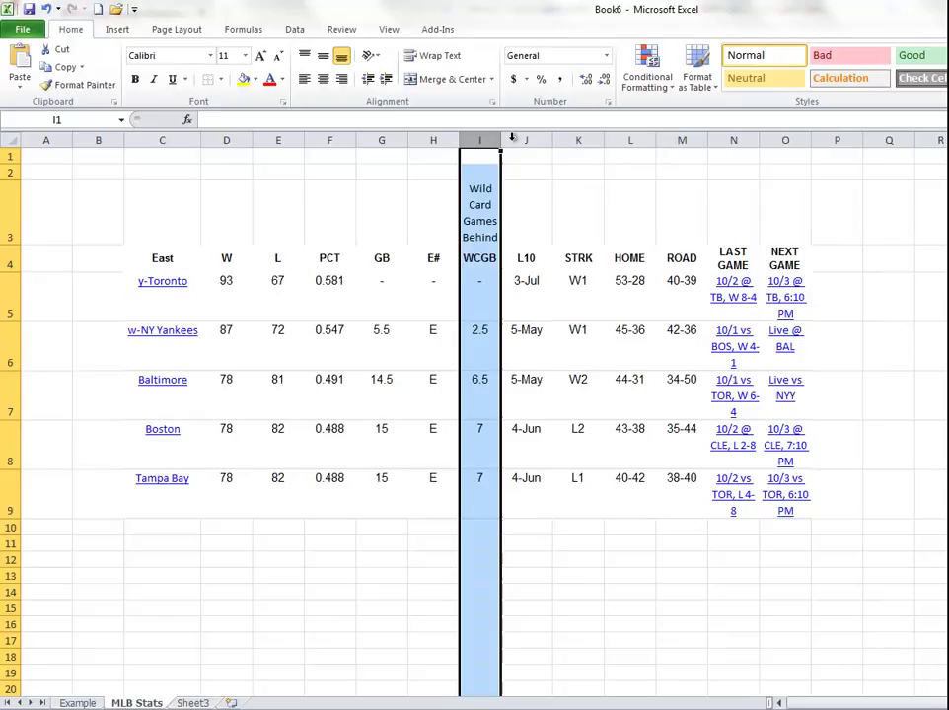
click(517, 140)
click(496, 140)
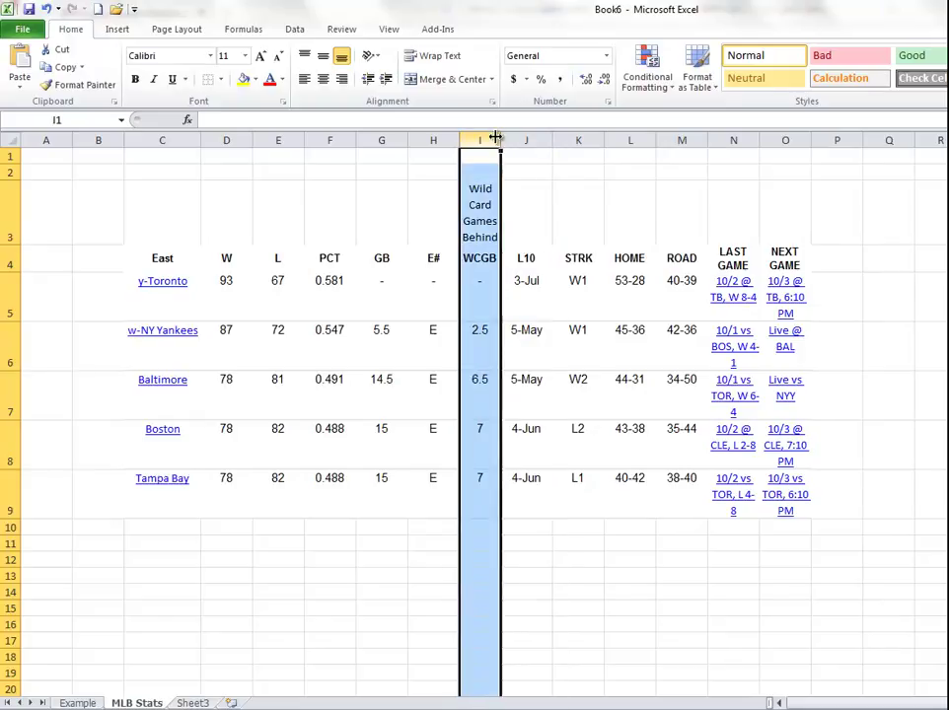
drag(496, 139, 584, 152)
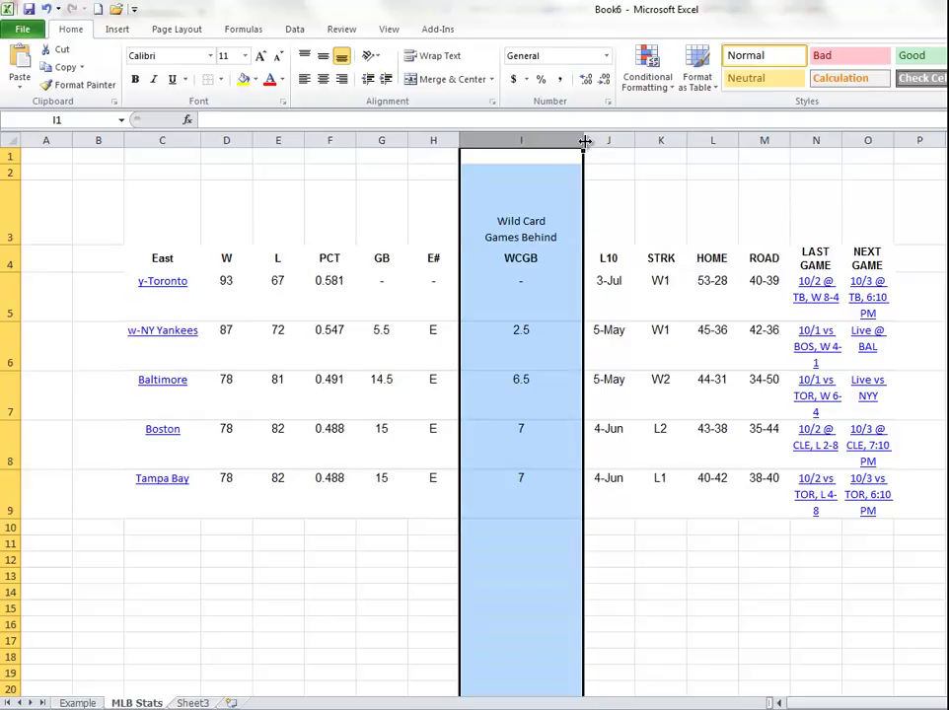
drag(584, 142, 537, 142)
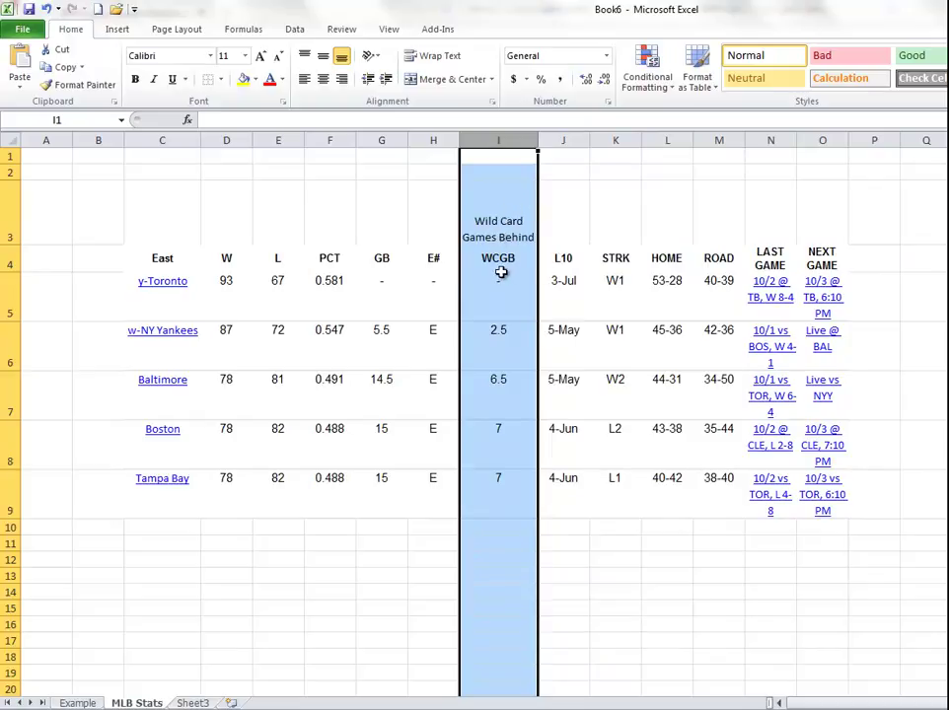
click(643, 568)
click(946, 609)
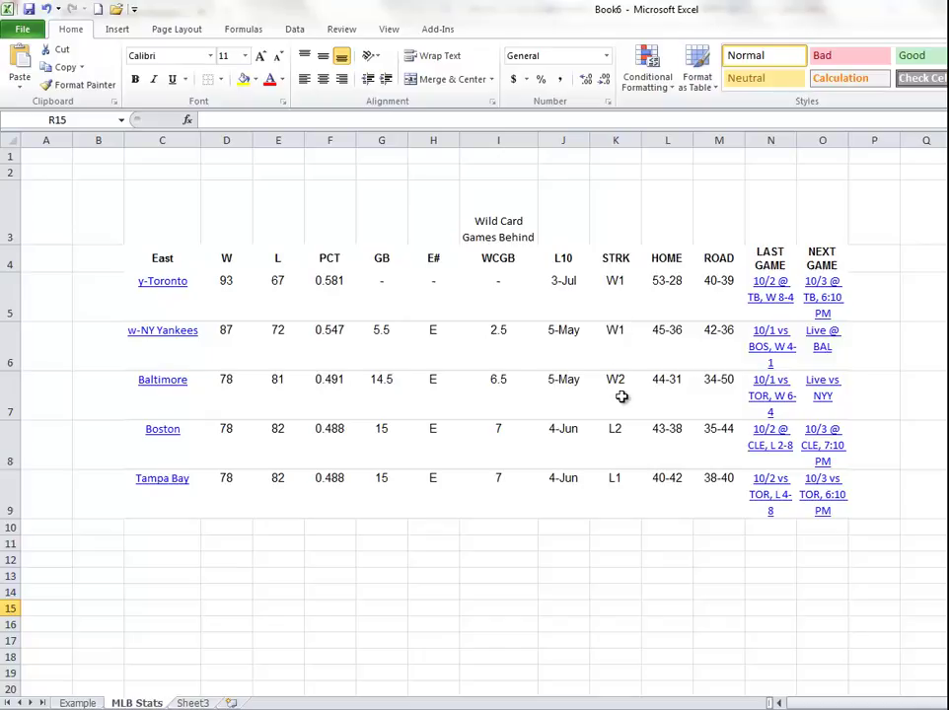
click(624, 261)
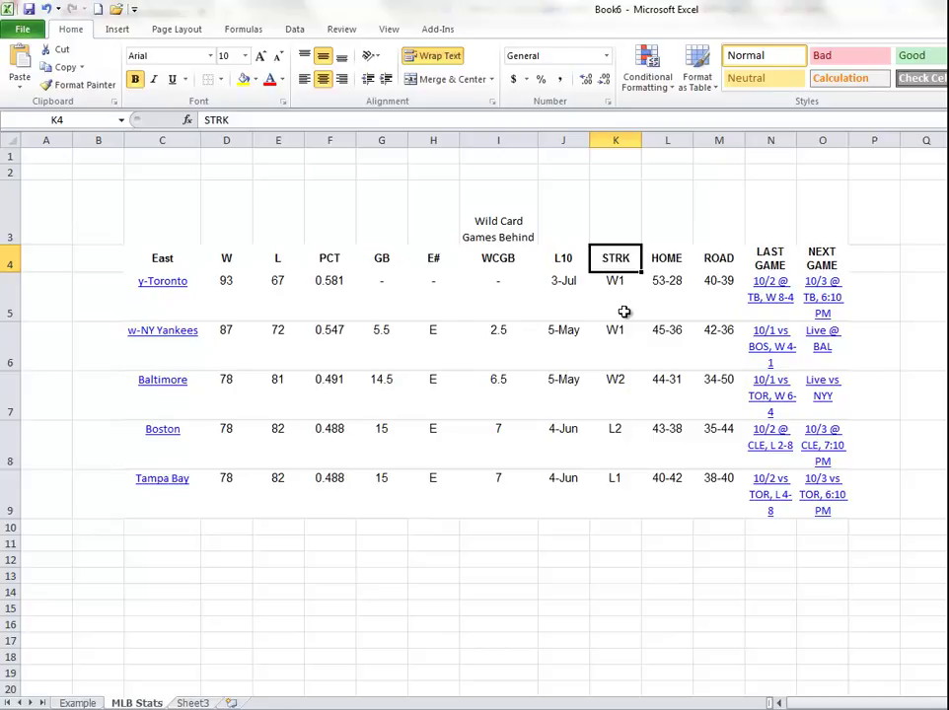
click(625, 310)
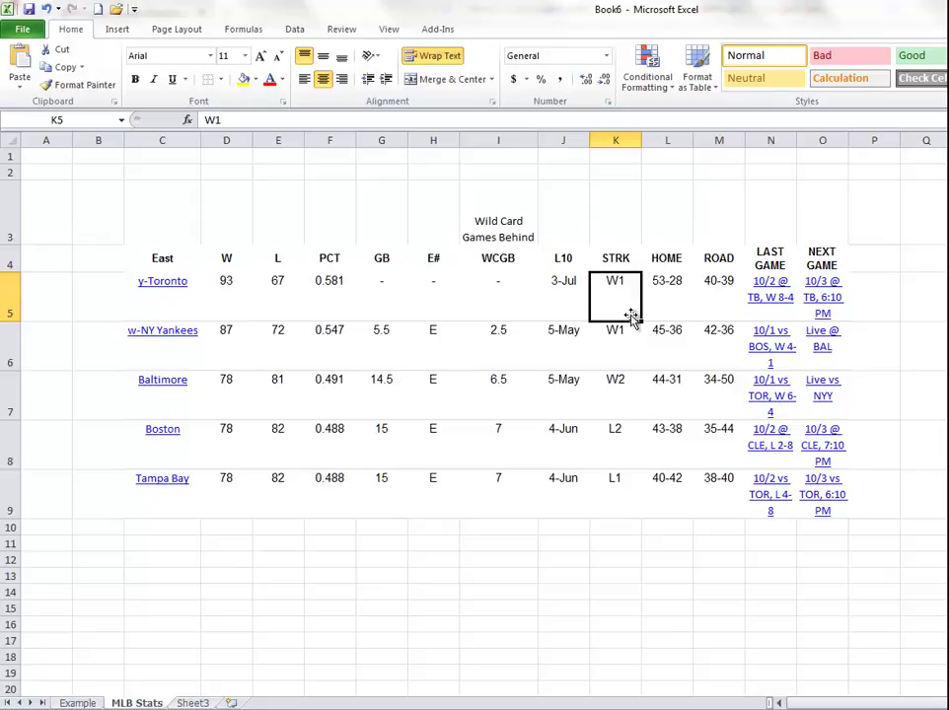
click(619, 335)
click(617, 402)
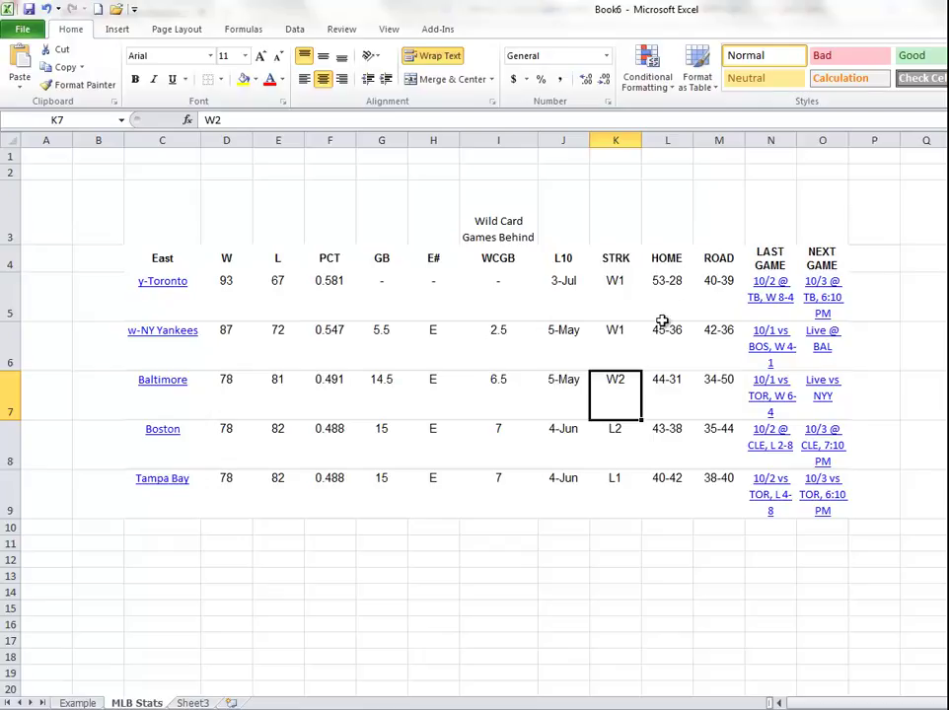
click(629, 262)
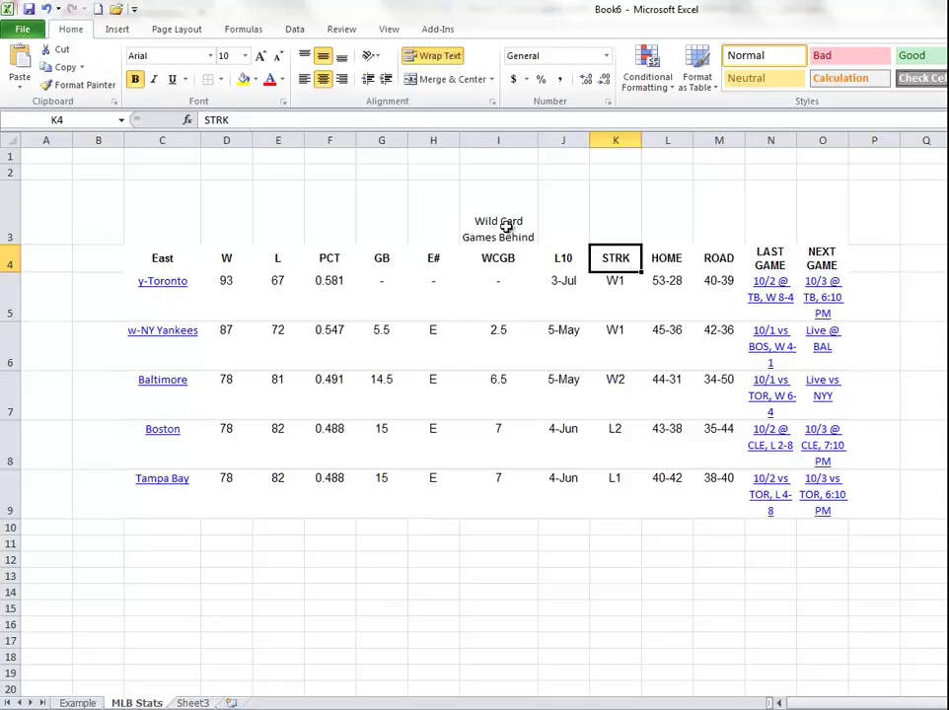
Step: Add a comment to STRK header K4: 'REmember this is for the latest win or loss streak for the team'
right_click(621, 259)
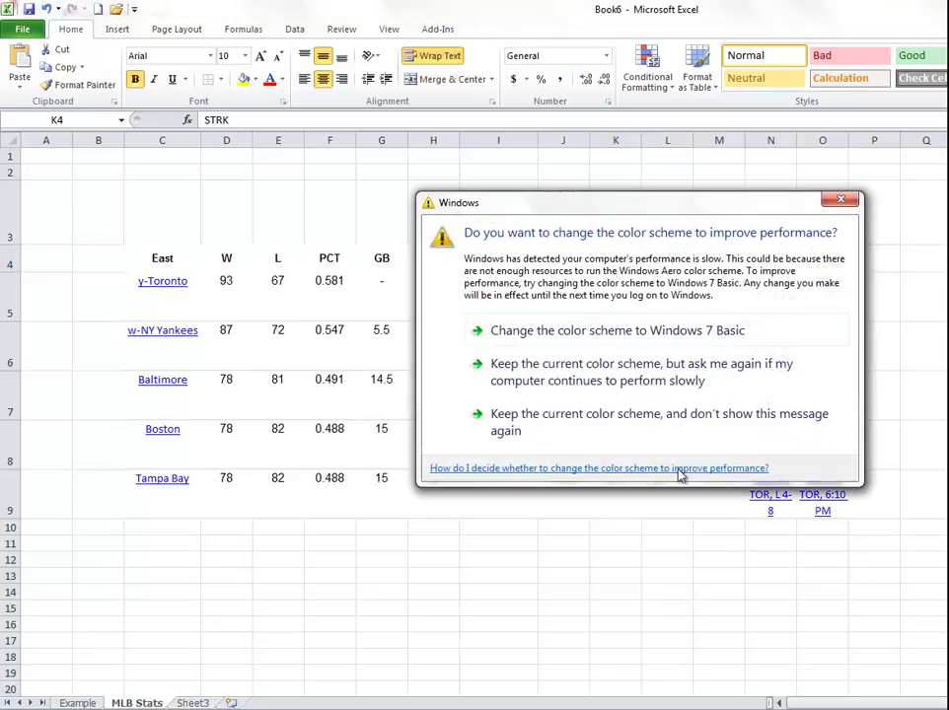
click(841, 200)
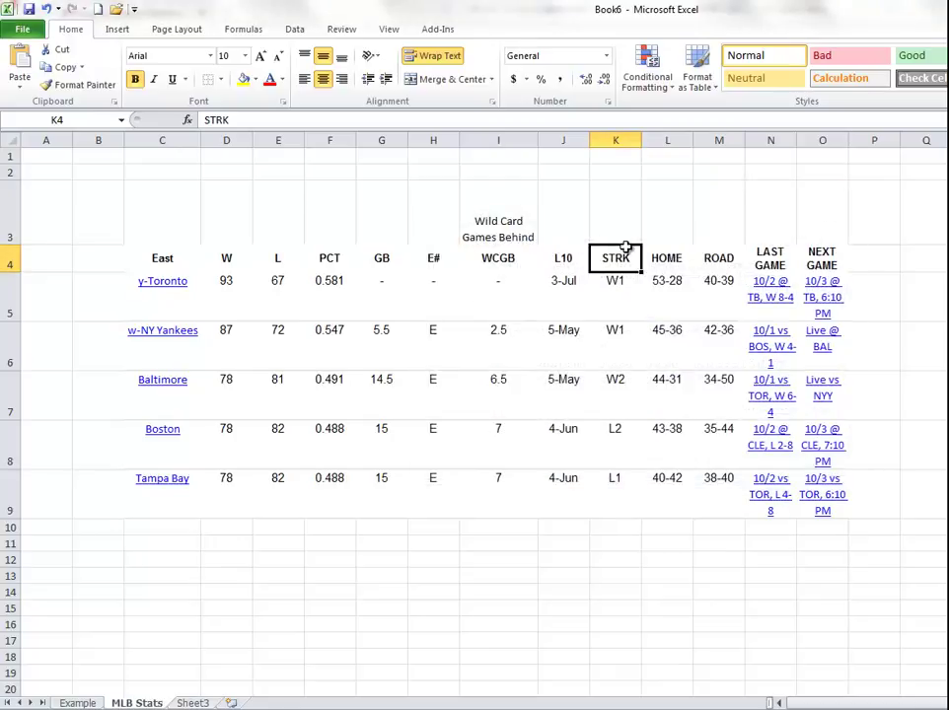
right_click(617, 259)
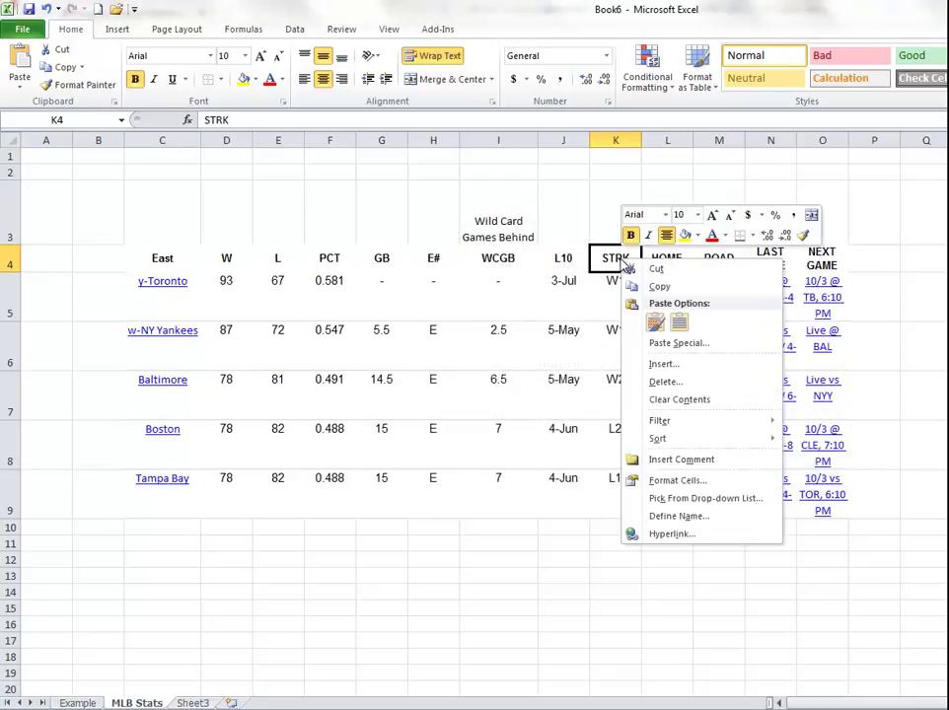
click(691, 461)
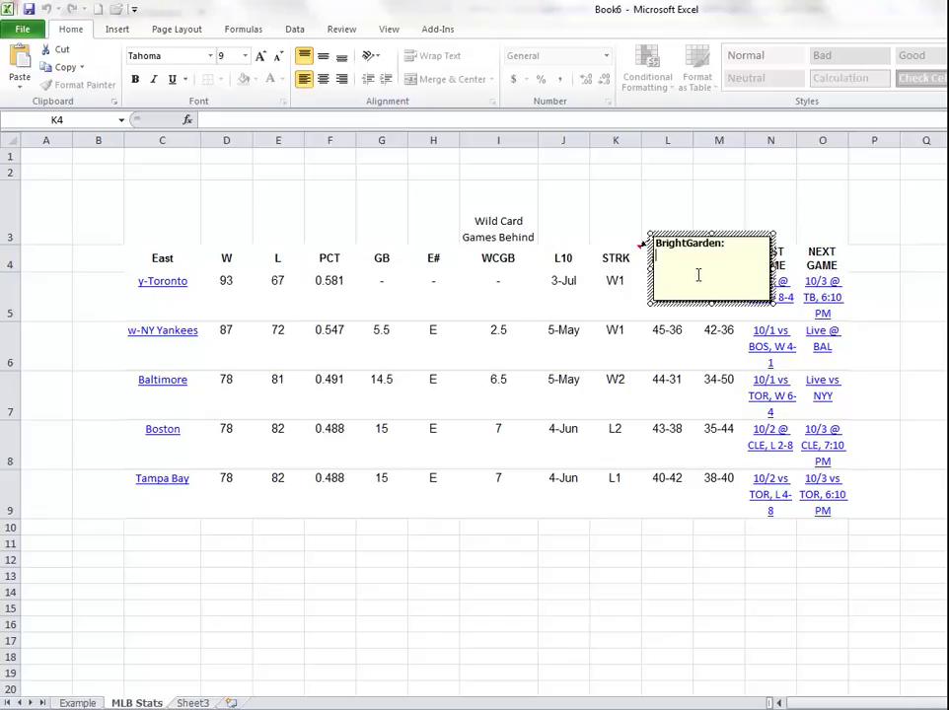
text(RE)
text(member this is for the)
text( latest win or )
text(loss streak for)
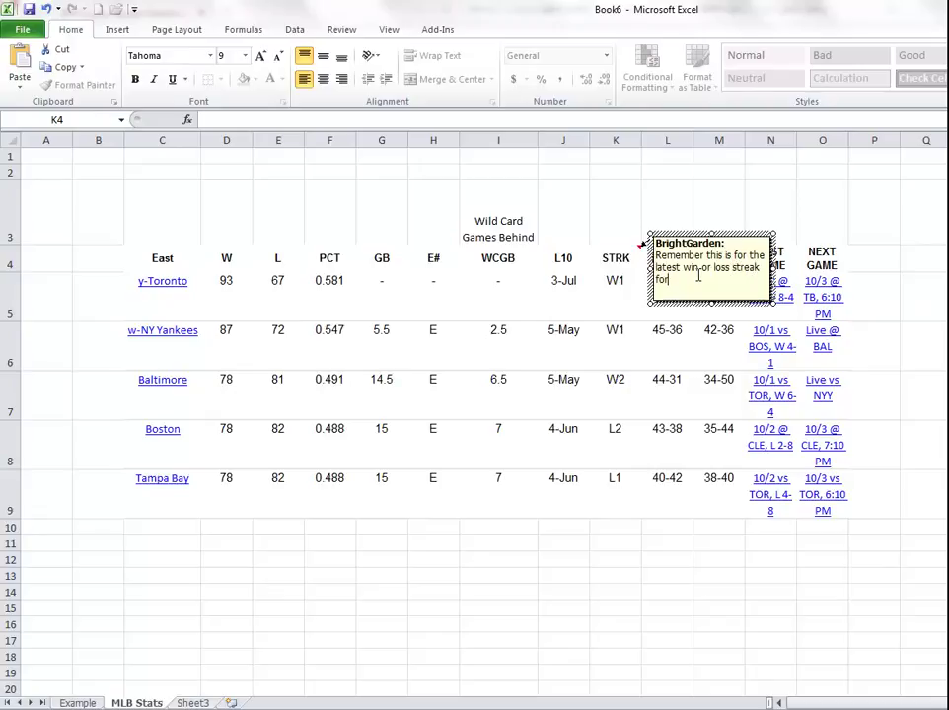
text( the team.)
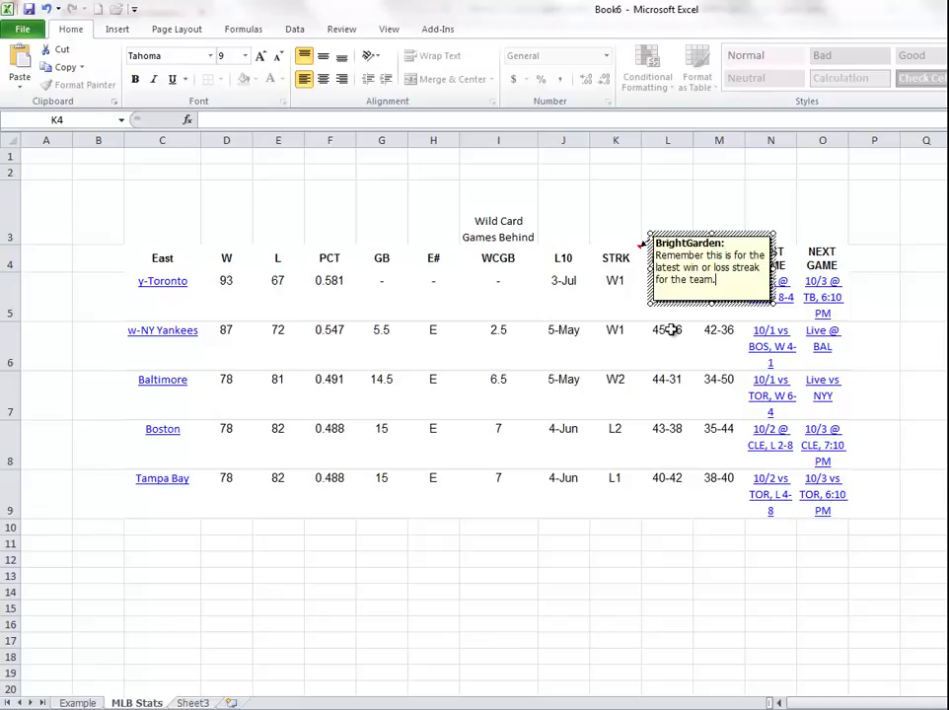
click(554, 203)
mouse_move(641, 257)
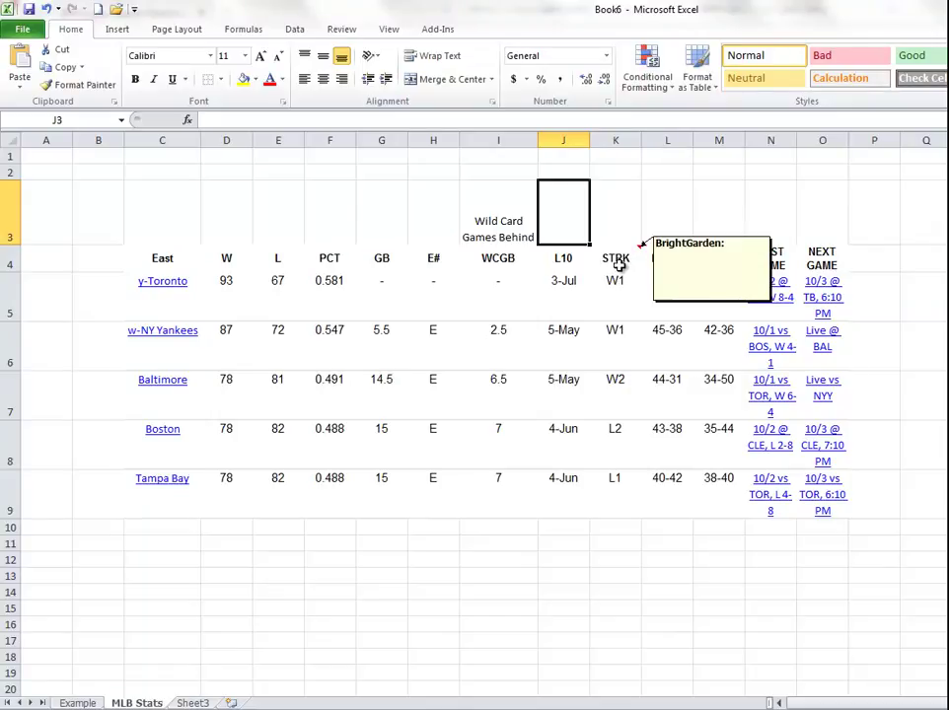
Step: Fill the STRK header cell K4 with red
click(618, 260)
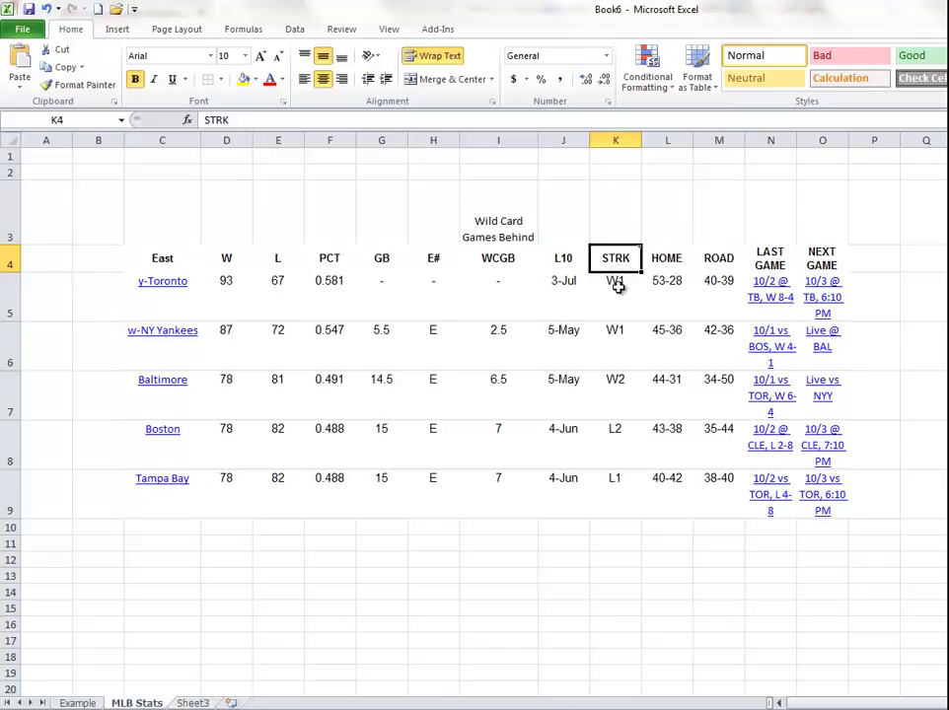
mouse_move(619, 262)
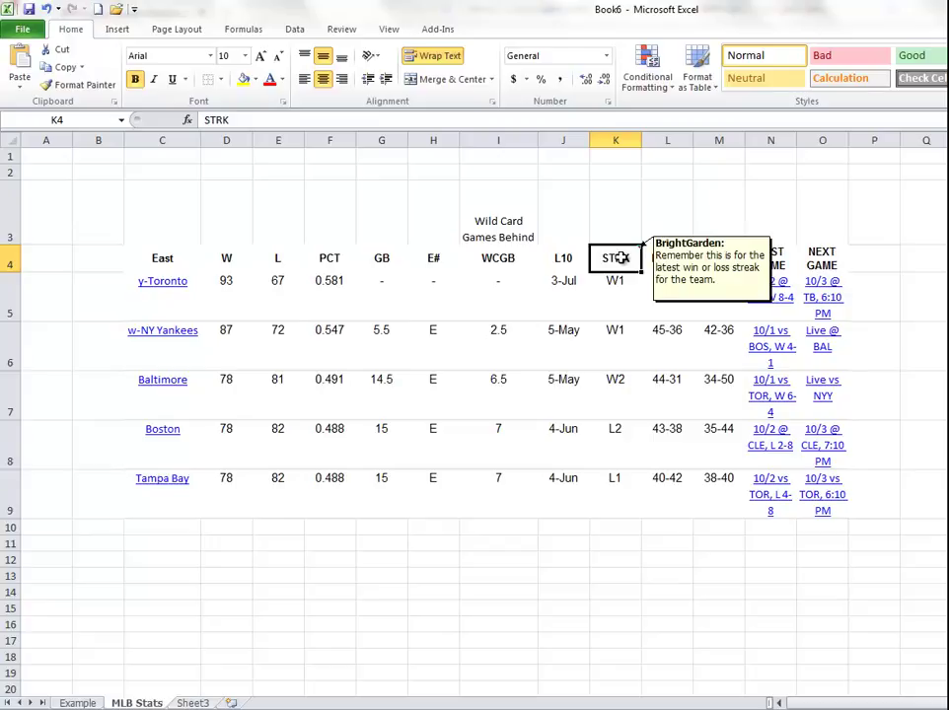
click(254, 80)
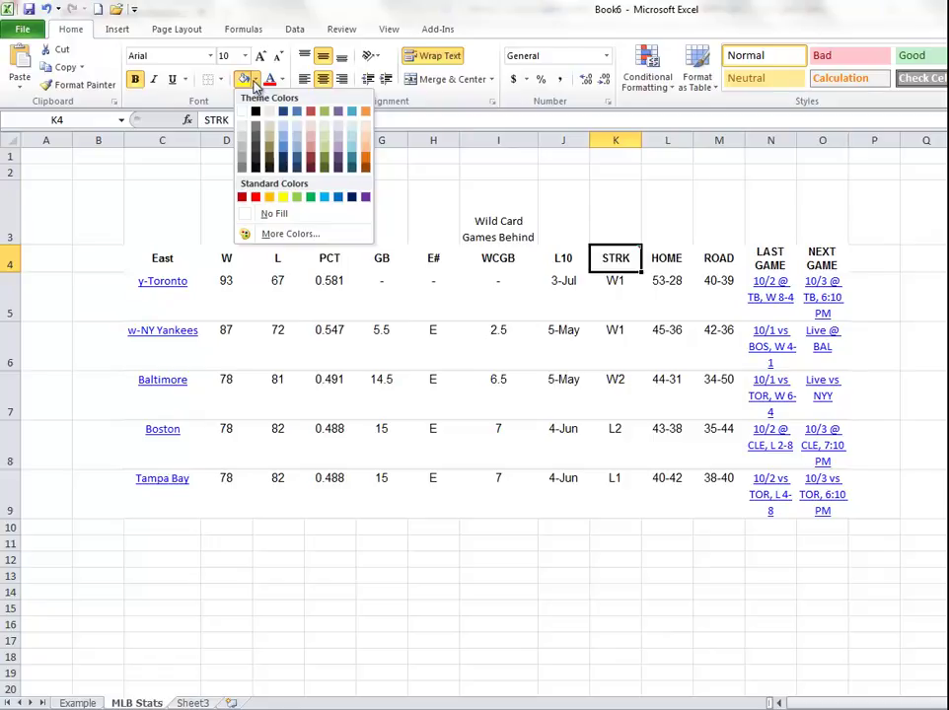
click(256, 199)
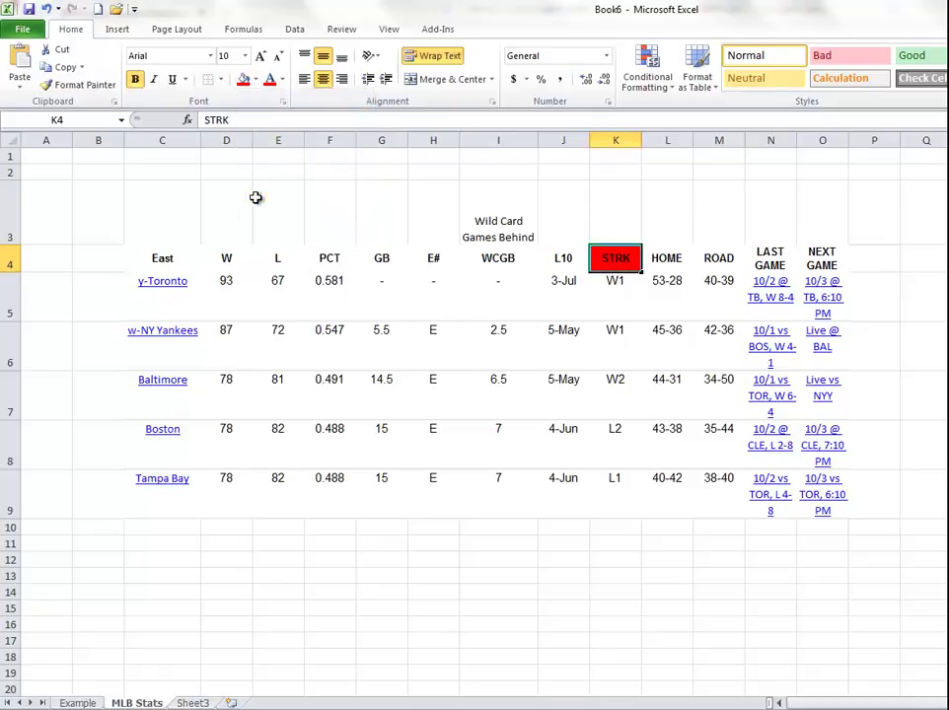
click(736, 559)
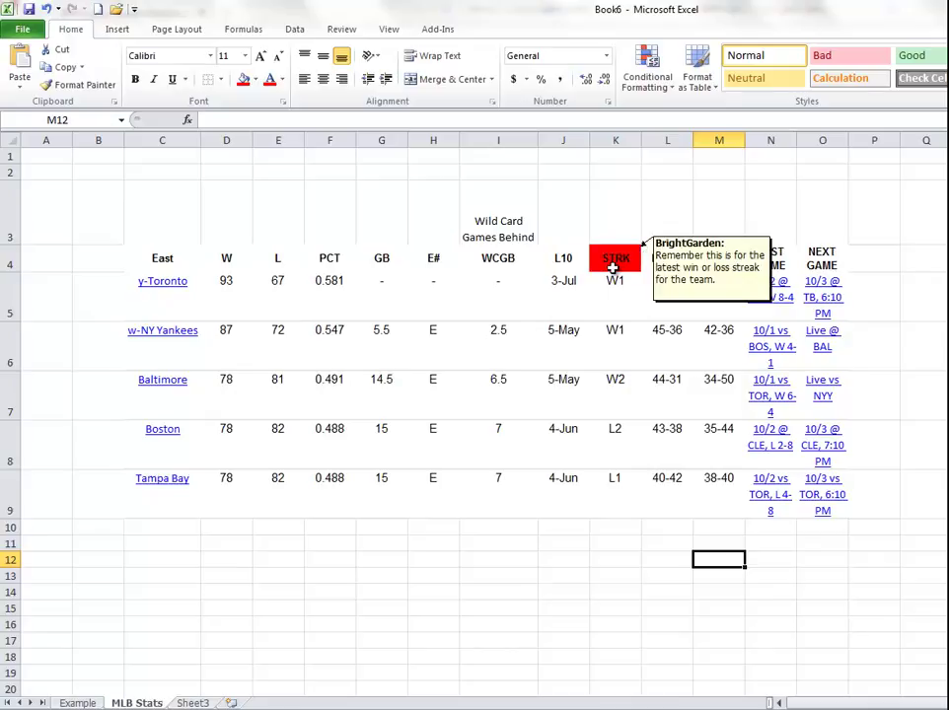
Step: Fill cell M12 yellow and reapply yellow to STRK header K4, replacing its red fill
click(257, 83)
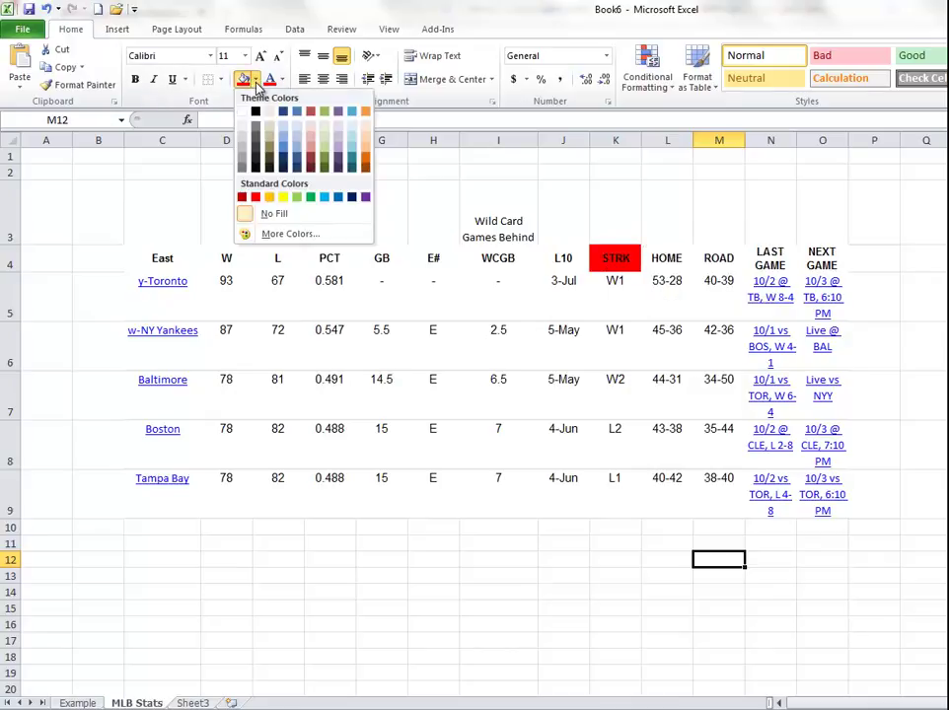
click(283, 198)
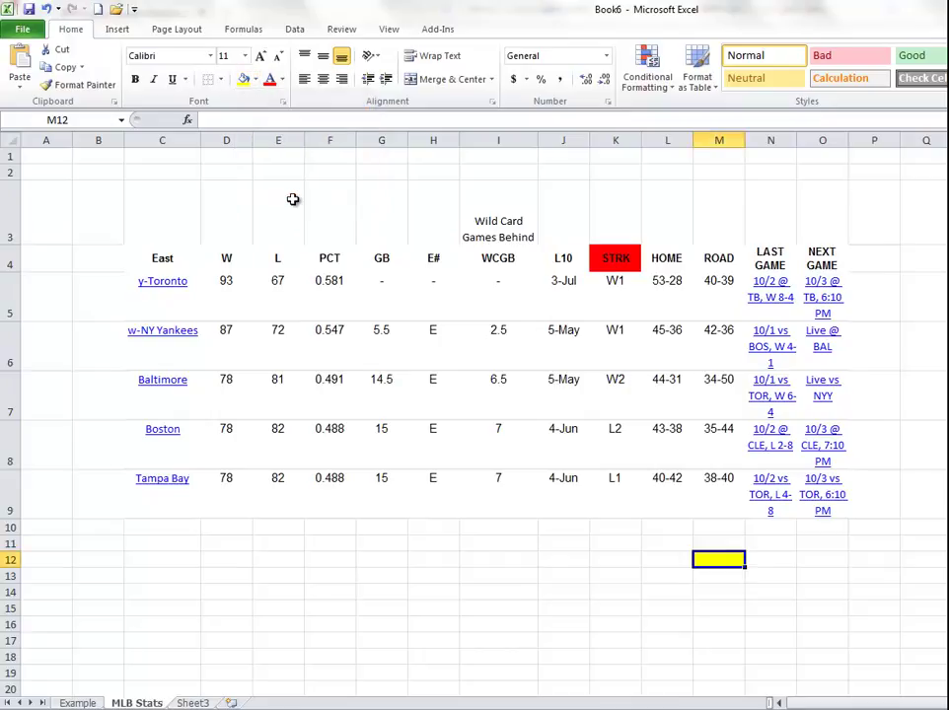
click(612, 266)
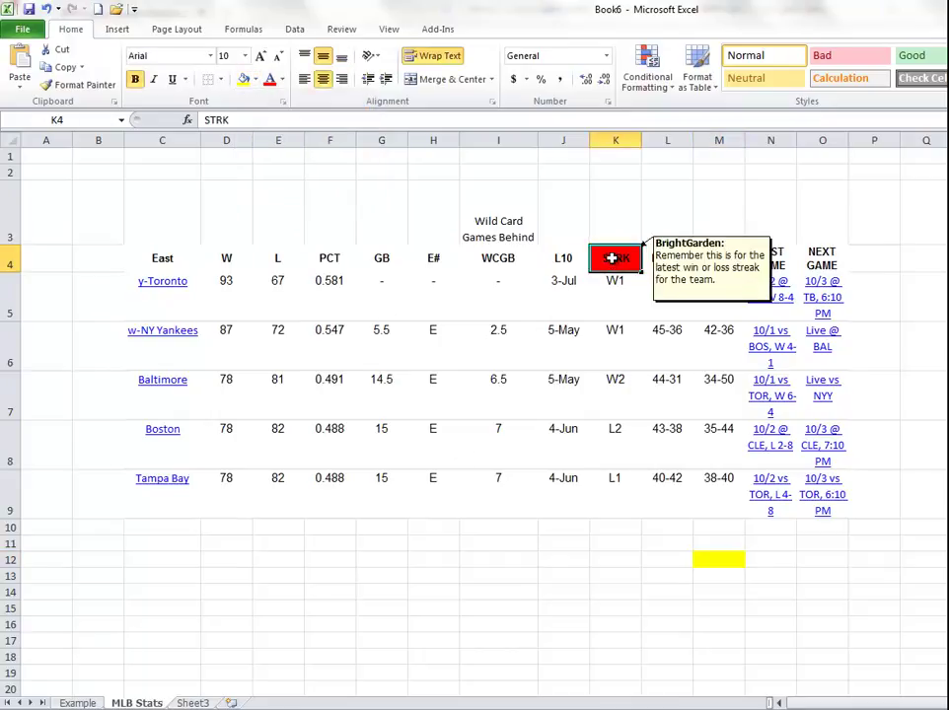
click(244, 82)
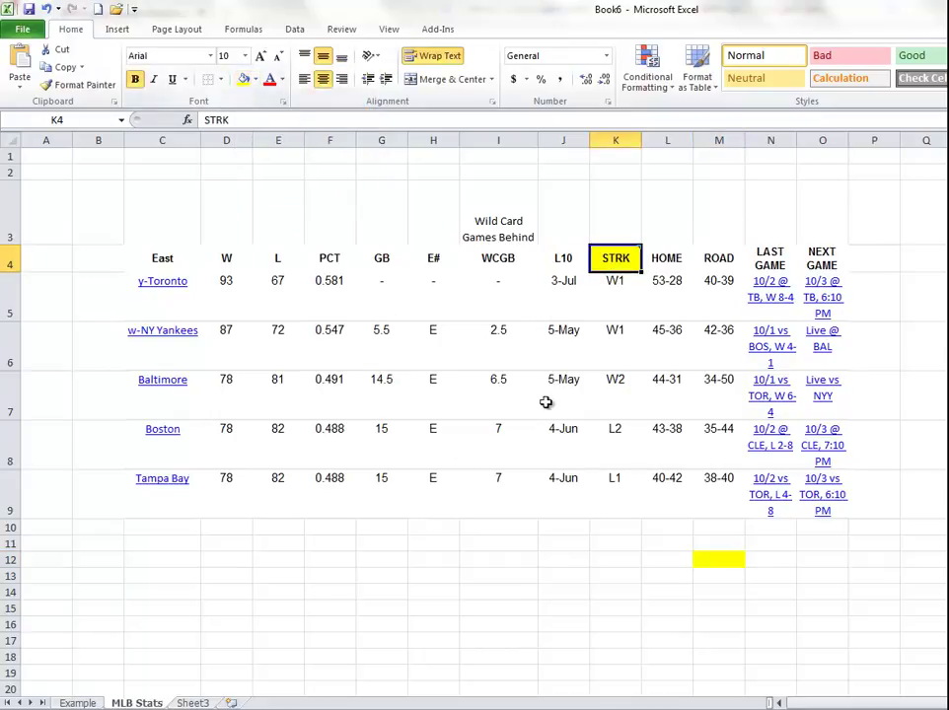
click(844, 390)
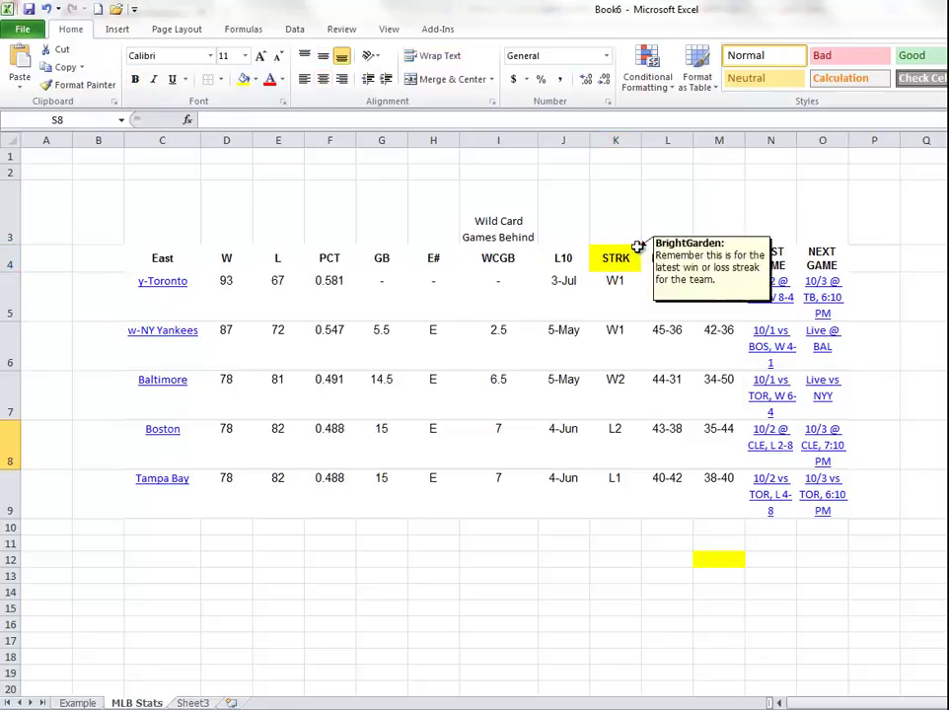